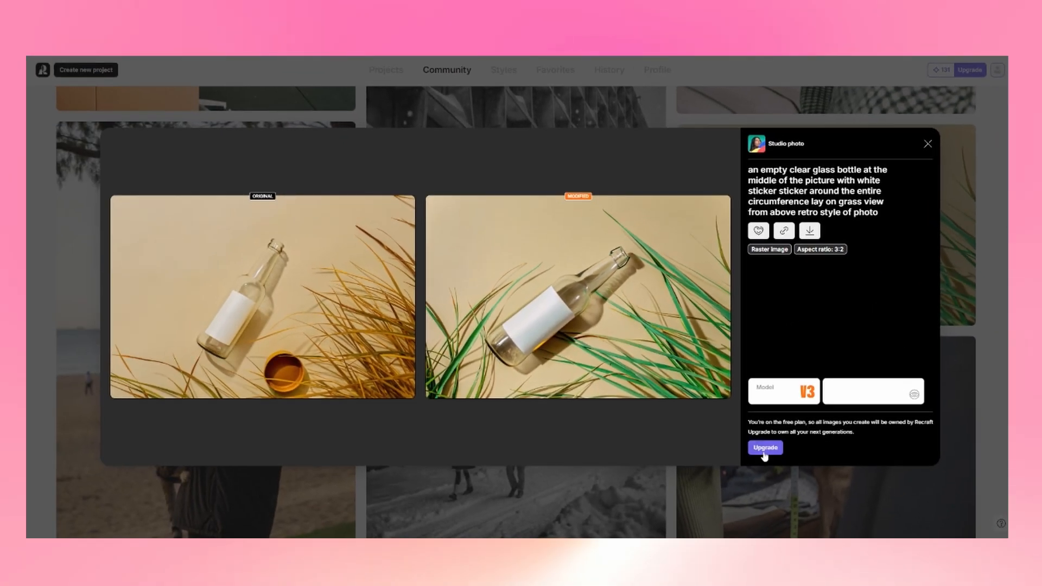
Close the community image preview and create a new project with a blank image frame
{"action": "left_click", "coordinate": [928, 144]}
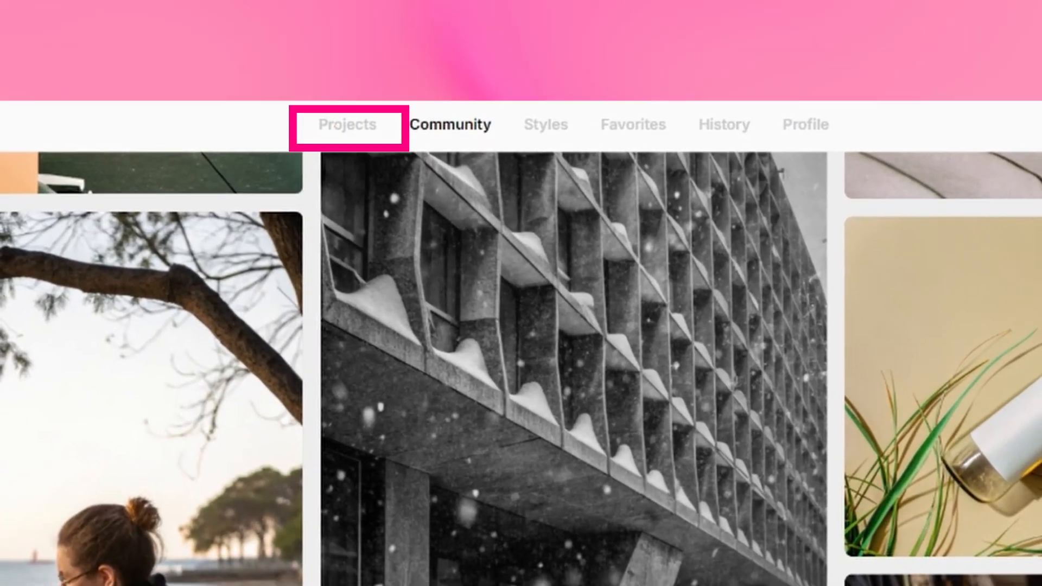
{"action": "left_click", "coordinate": [341, 133]}
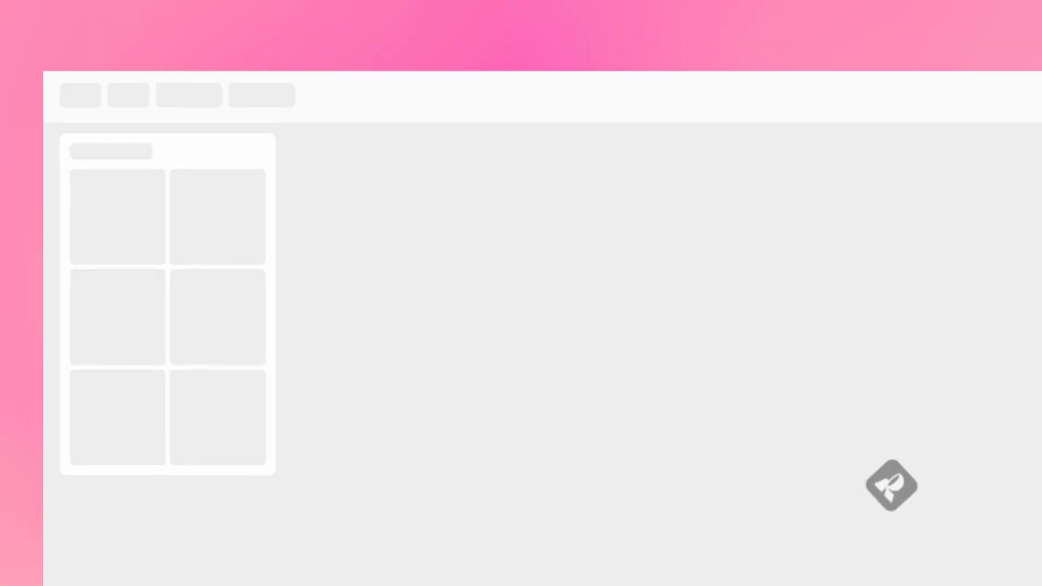
{"action": "left_click", "coordinate": [119, 231]}
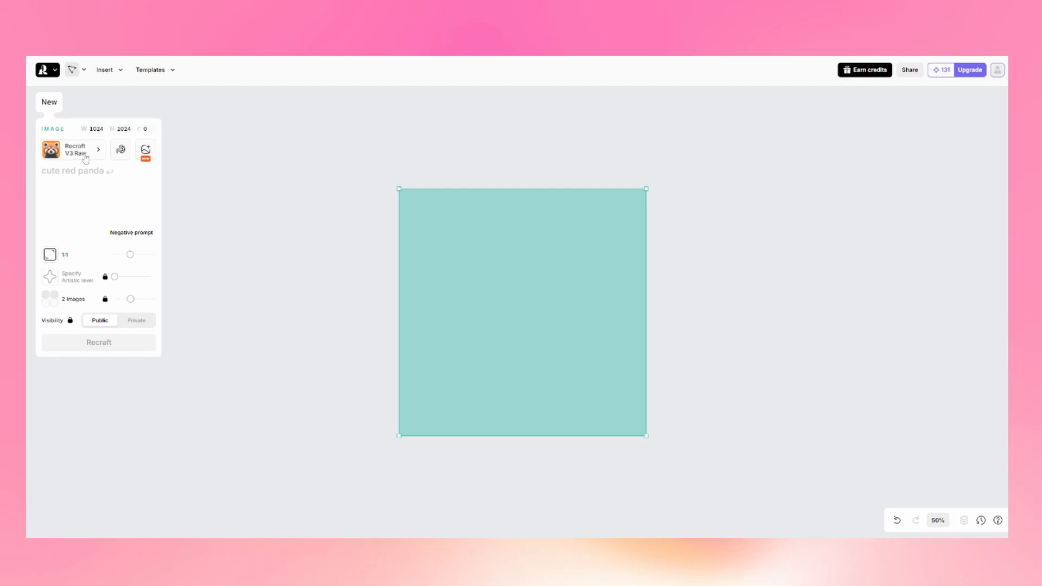
Browse the style library and apply the Product photo style to the new image
{"action": "left_click", "coordinate": [130, 228]}
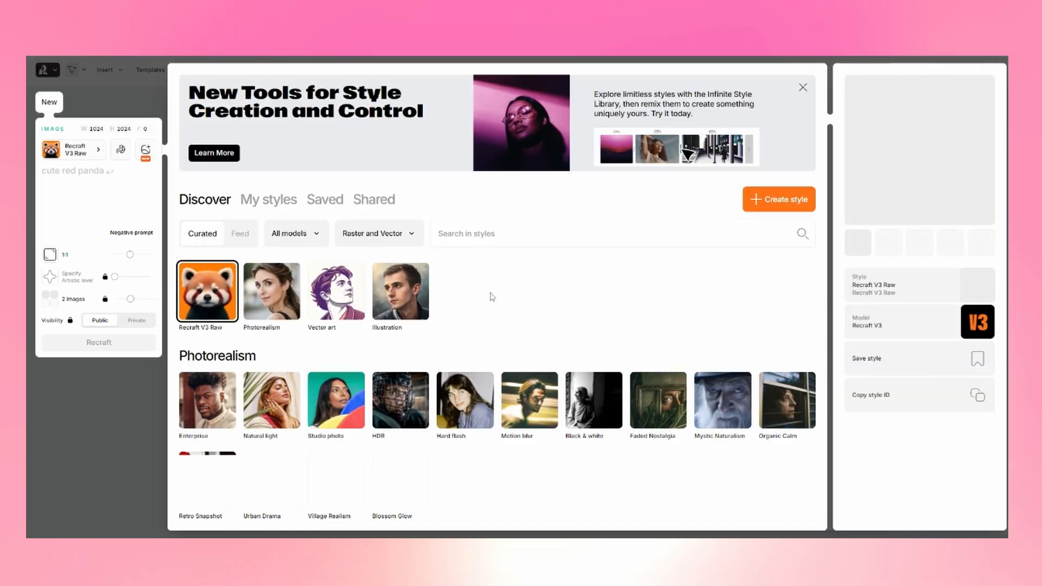
{"action": "scroll", "coordinate": [336, 325], "scroll_direction": "down", "scroll_amount": 2}
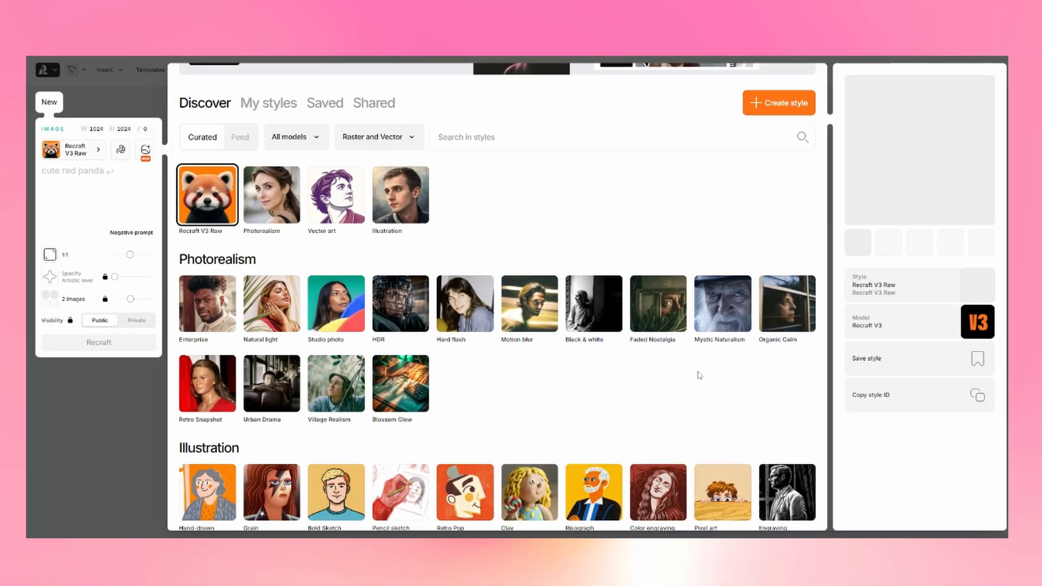
{"action": "scroll", "coordinate": [688, 376], "scroll_direction": "down", "scroll_amount": 12}
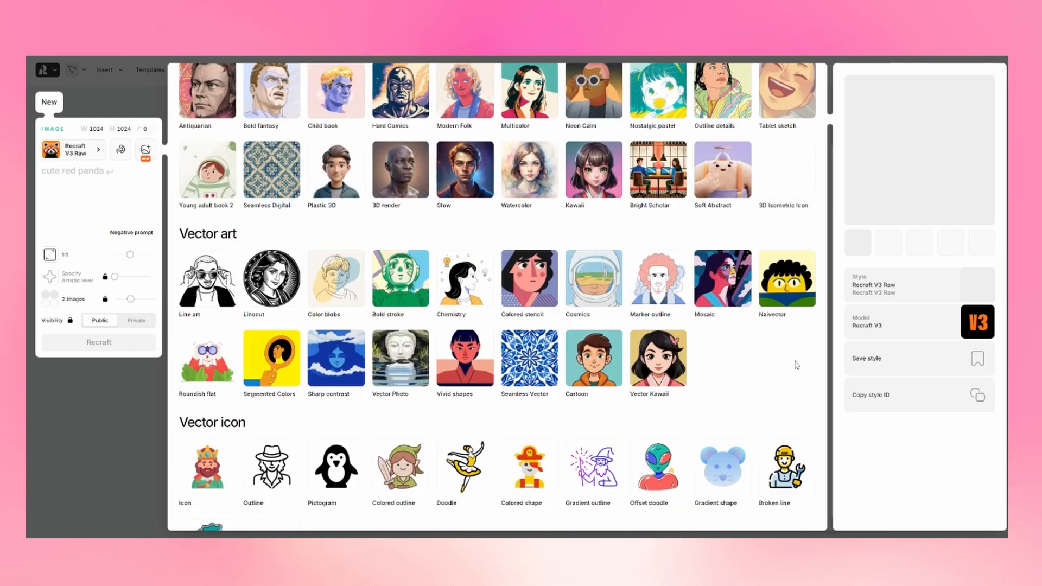
{"action": "scroll", "coordinate": [786, 365], "scroll_direction": "down", "scroll_amount": 10}
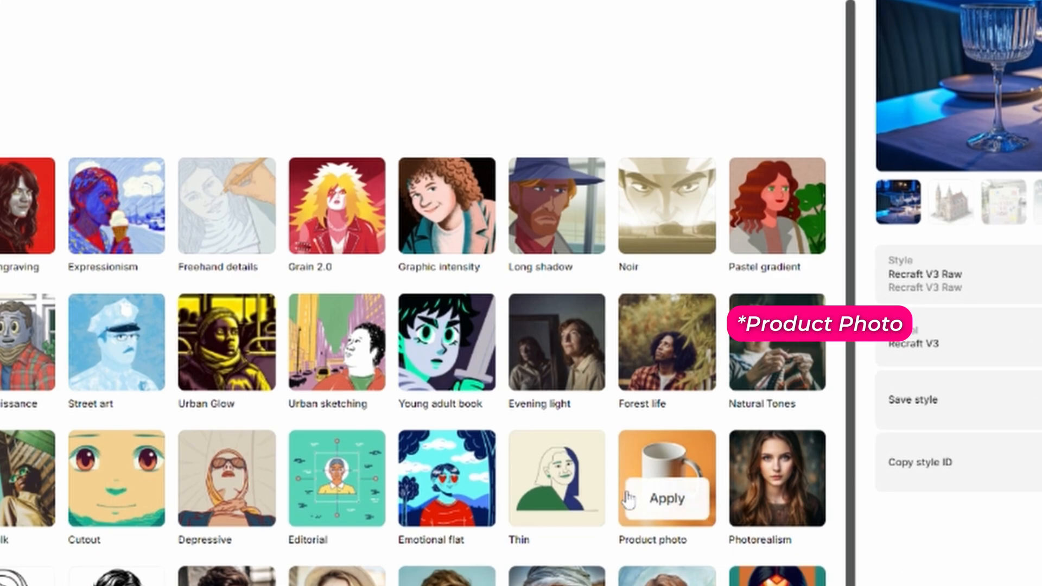
{"action": "scroll", "coordinate": [629, 500], "scroll_direction": "down", "scroll_amount": 3}
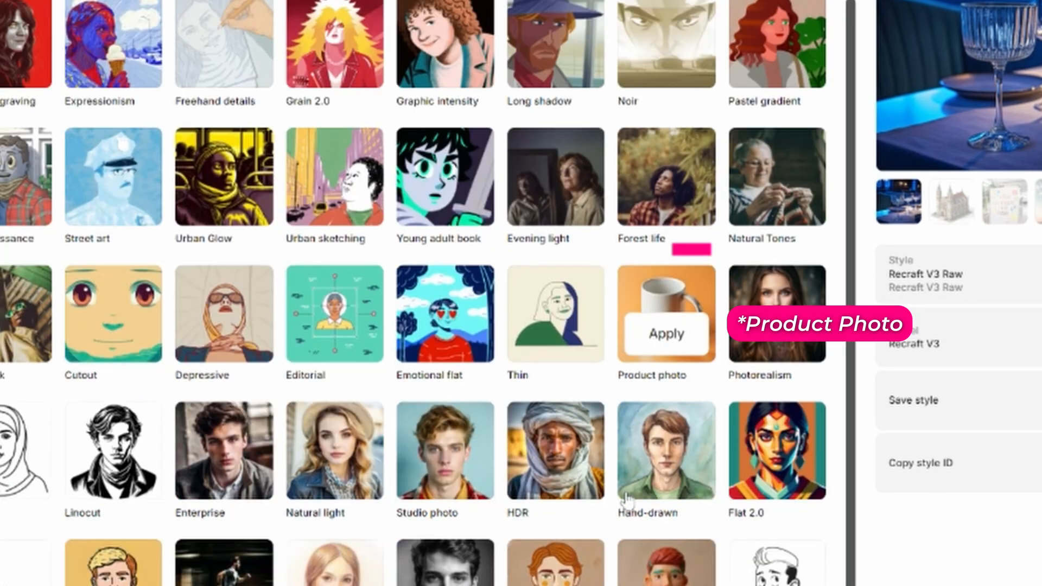
{"action": "left_click", "coordinate": [664, 335]}
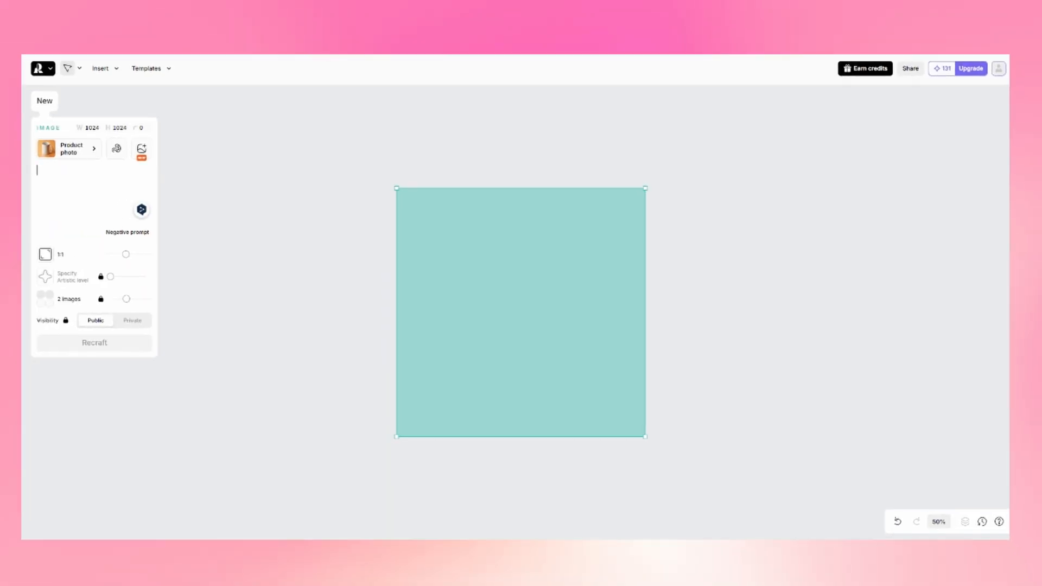
Set the aspect ratio to 9:16 and generate images from the prompt "A empty bottle of a protein shake bottle"
{"action": "mouse_move", "coordinate": [131, 257]}
{"action": "left_mouse_down"}
{"action": "mouse_move", "coordinate": [121, 258]}
{"action": "mouse_move", "coordinate": [138, 260]}
{"action": "left_mouse_up"}
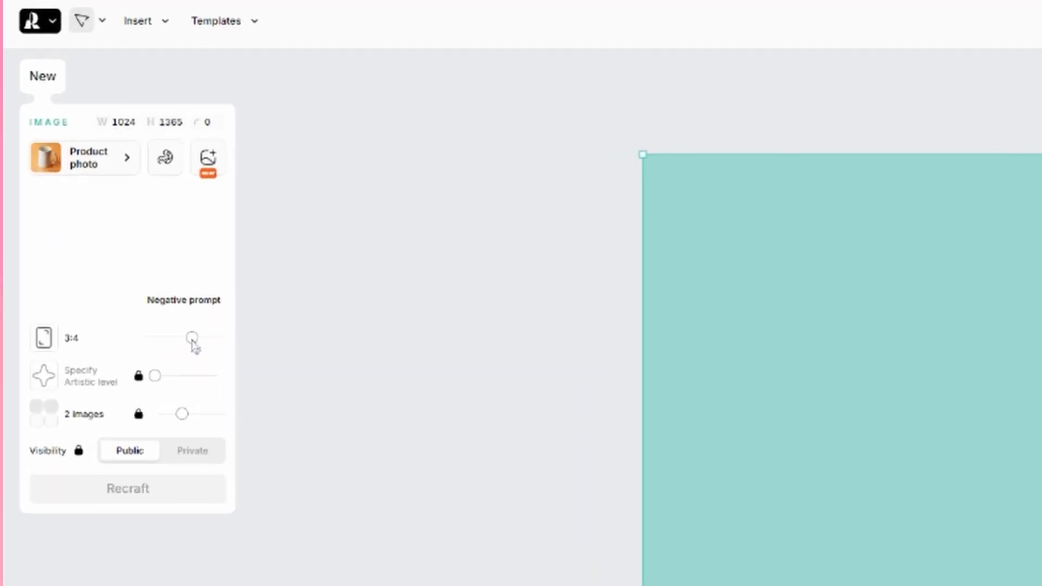
{"action": "left_click_drag", "start_coordinate": [194, 346], "coordinate": [216, 346]}
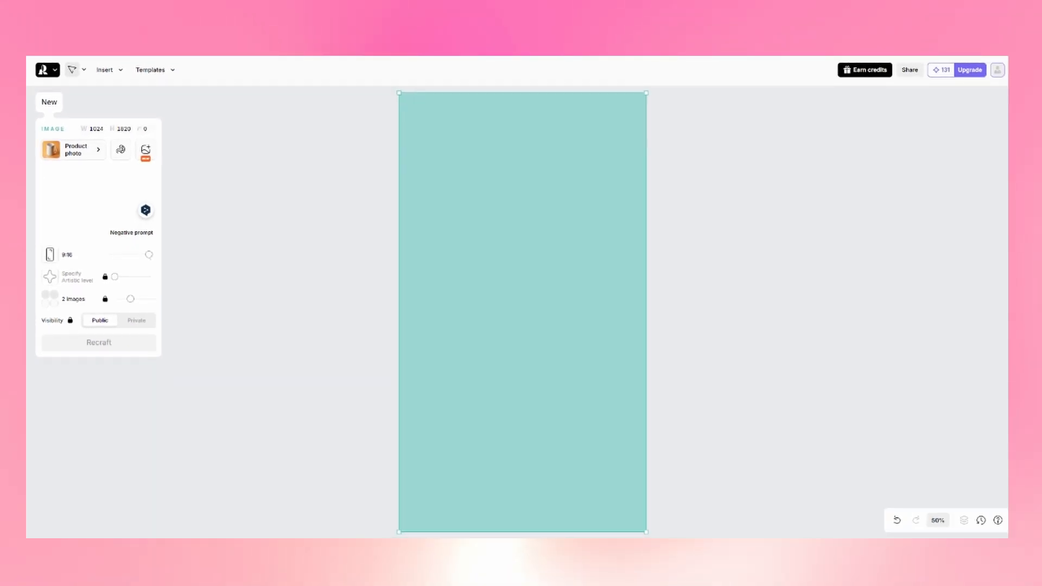
{"action": "type", "text": "A empty bottle of a"}
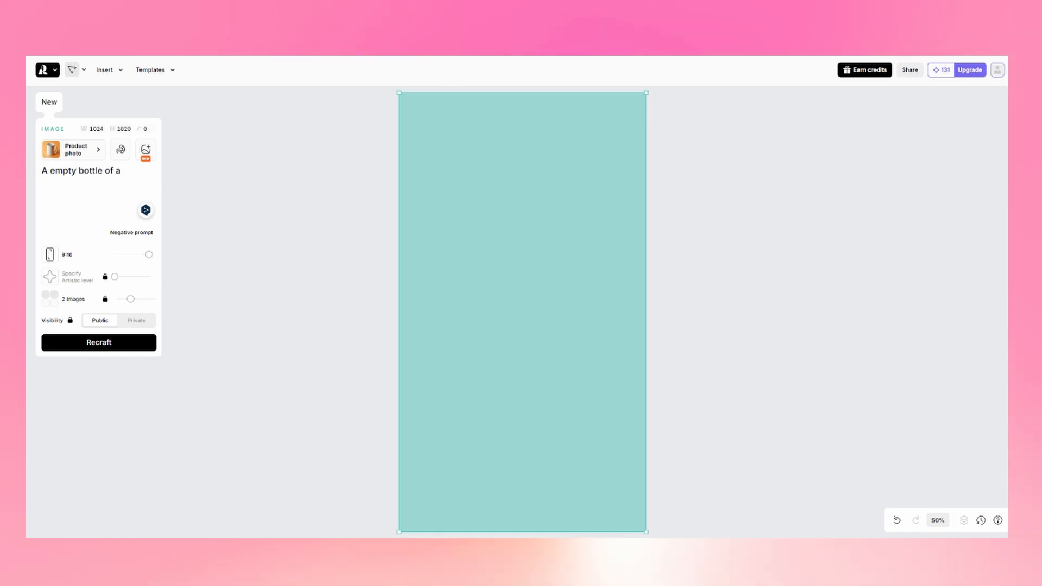
{"action": "type", "text": "protains shake bottle"}
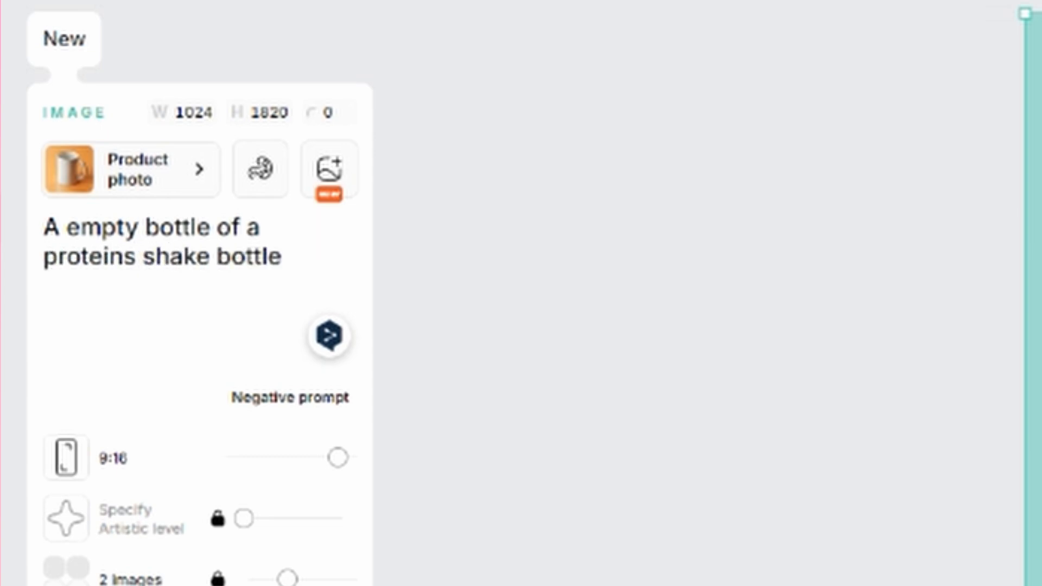
{"action": "key", "text": "BackSpace"}
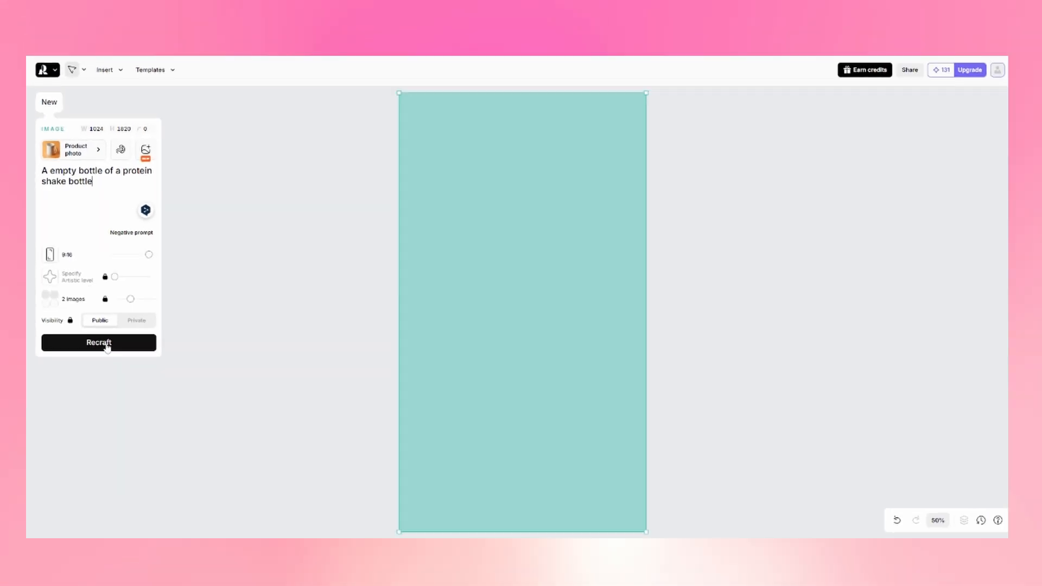
{"action": "left_click", "coordinate": [98, 342]}
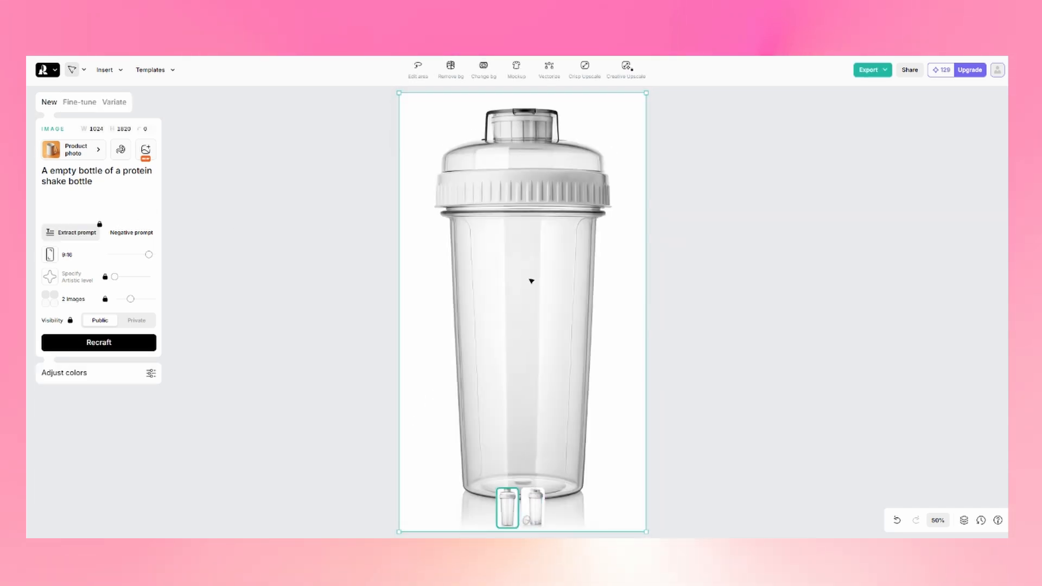
Add ", colorful background" to the prompt and regenerate the bottle images
{"action": "left_click", "coordinate": [97, 198]}
{"action": "type", "text": ", colorful"}
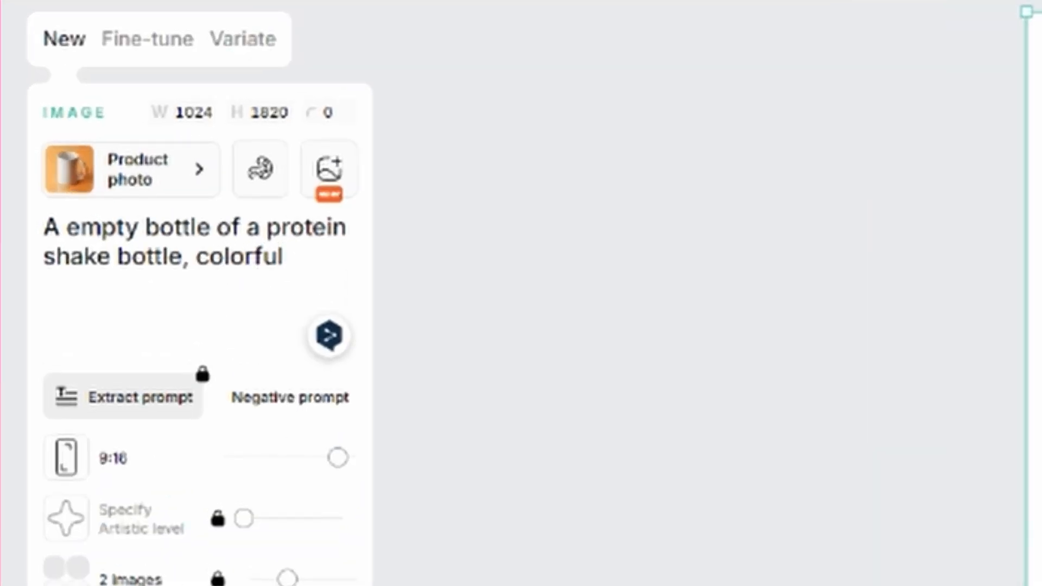
{"action": "type", "text": " background"}
{"action": "key", "text": "Return"}
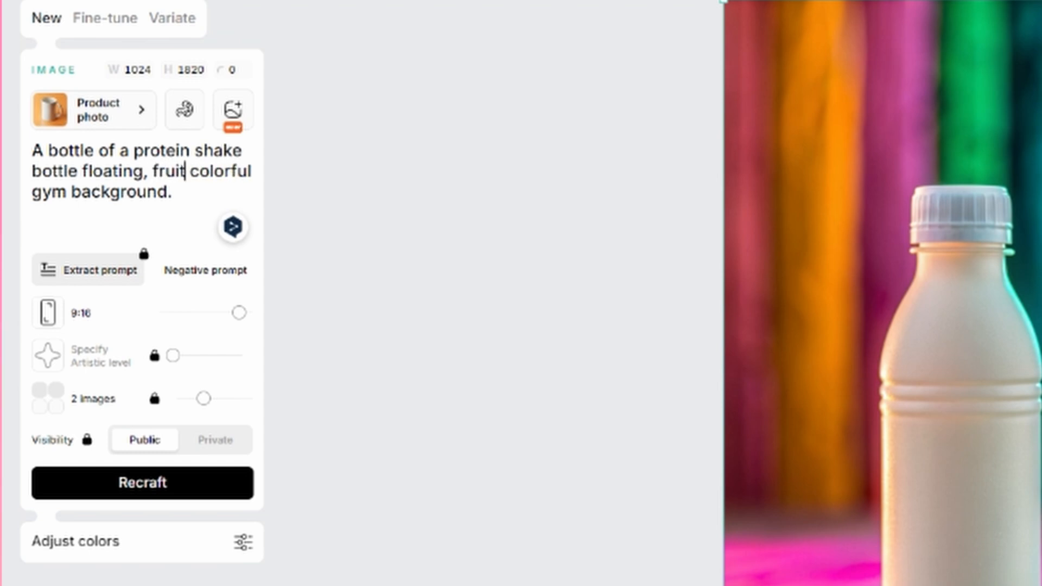
Add "fruits and almonds floating," to the prompt before "colorful gym background", regenerate, and compare both variants
{"action": "type", "text": "s and almo"}
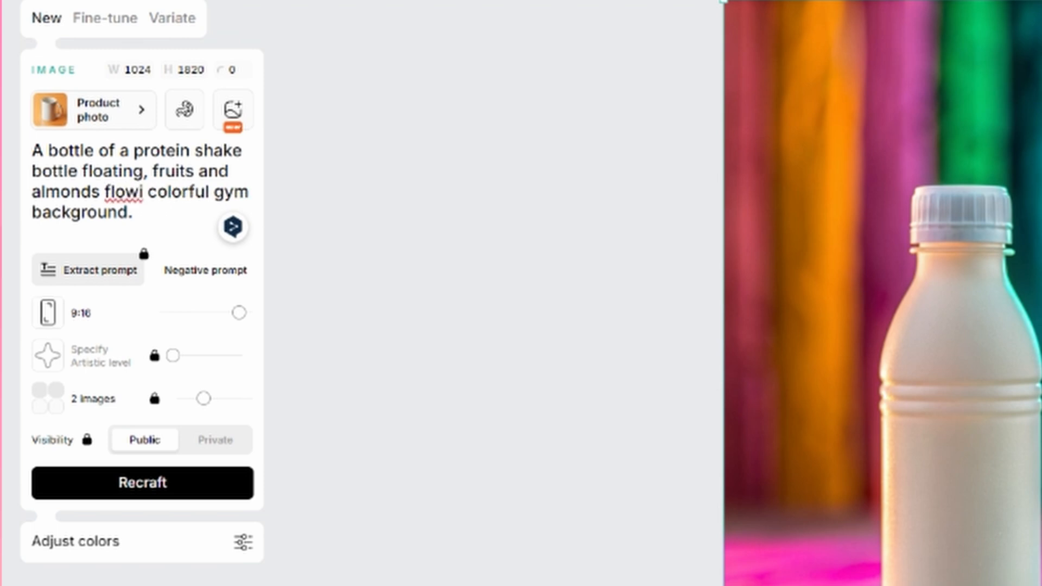
{"action": "type", "text": "nds floating,"}
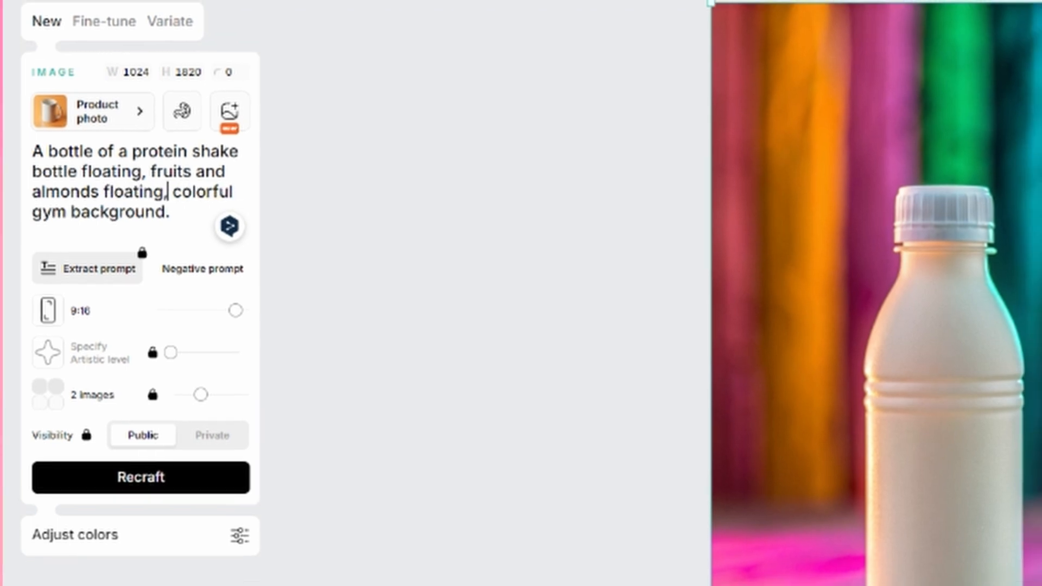
{"action": "left_click", "coordinate": [158, 478]}
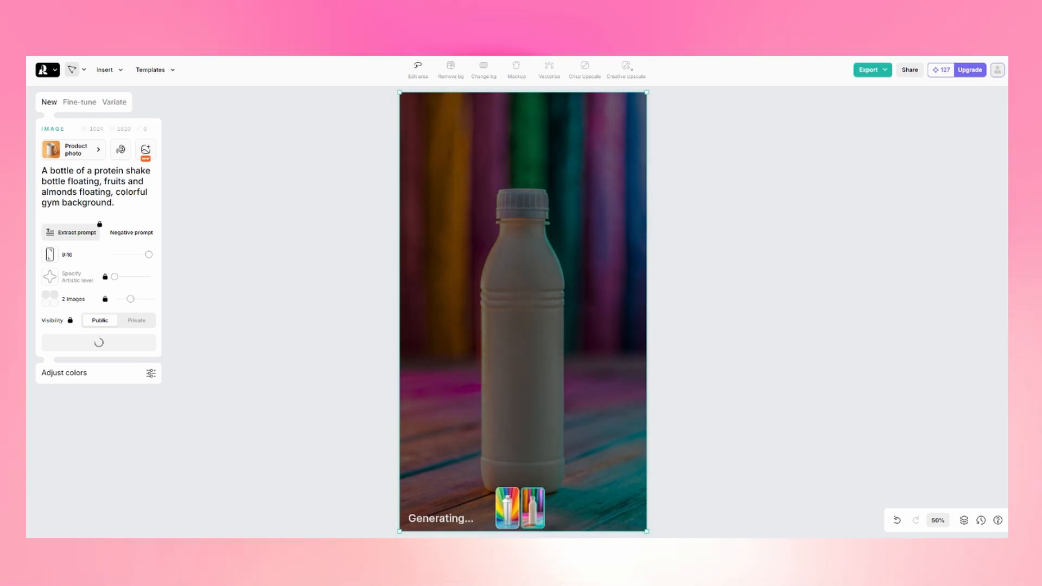
{"action": "left_click", "coordinate": [536, 518]}
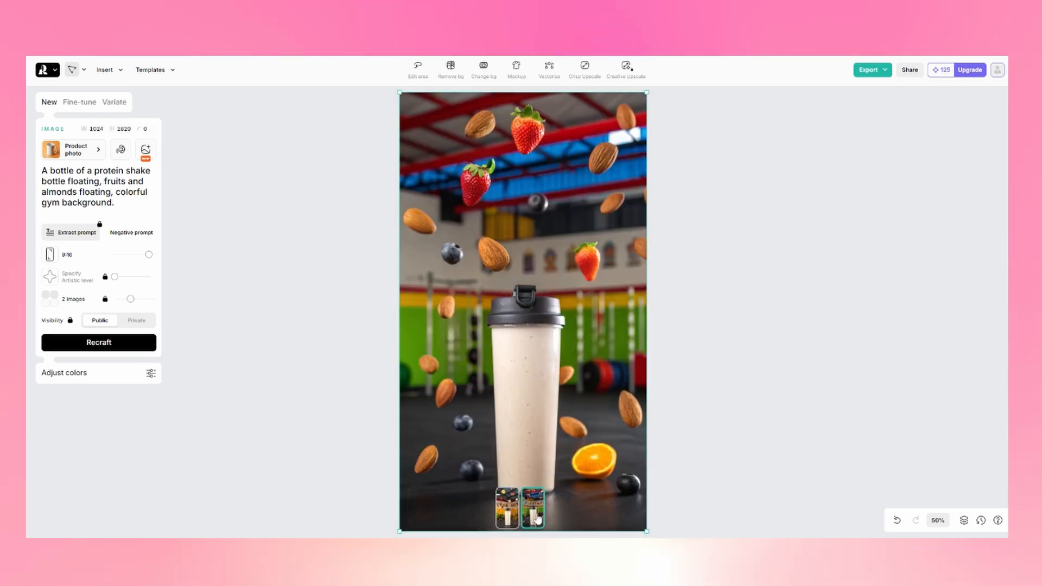
{"action": "left_click", "coordinate": [508, 511]}
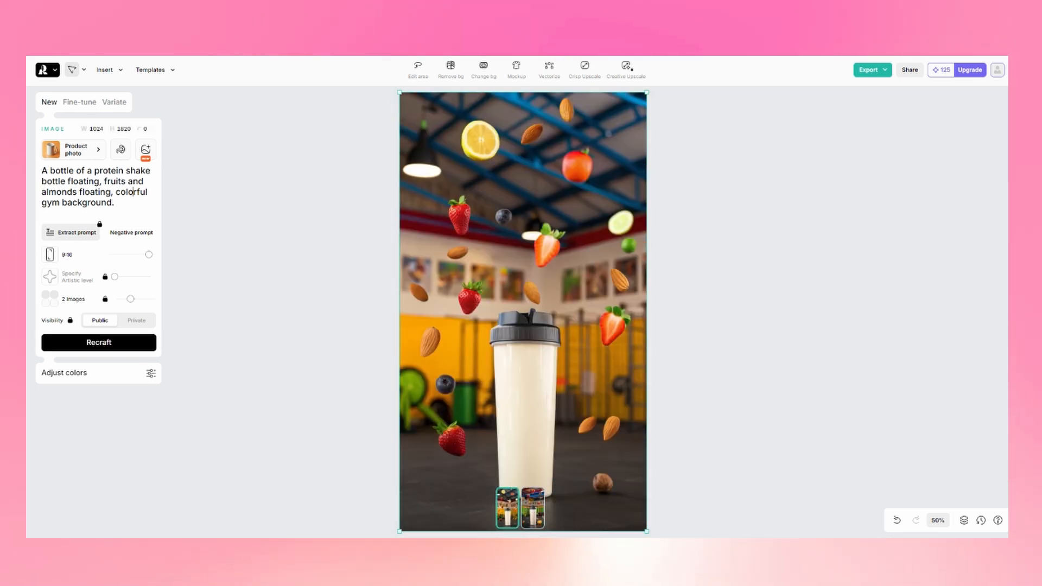
Reword the prompt to "A bottle of a protein shake bottle floating, fruit and almonds splash, gym background.", regenerate, and select the second variant
{"action": "double_click", "coordinate": [134, 191]}
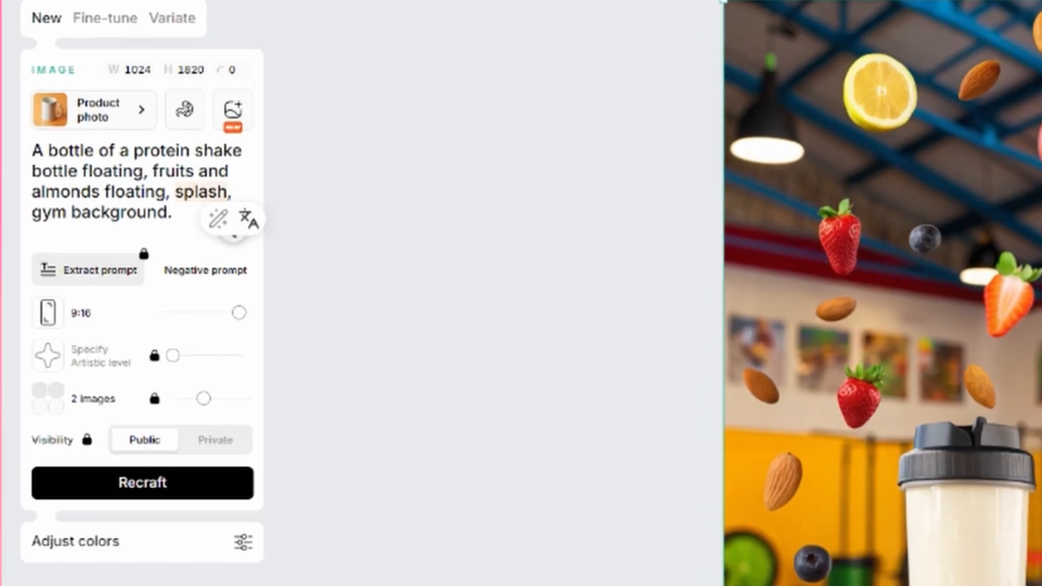
{"action": "key", "text": "BackSpace"}
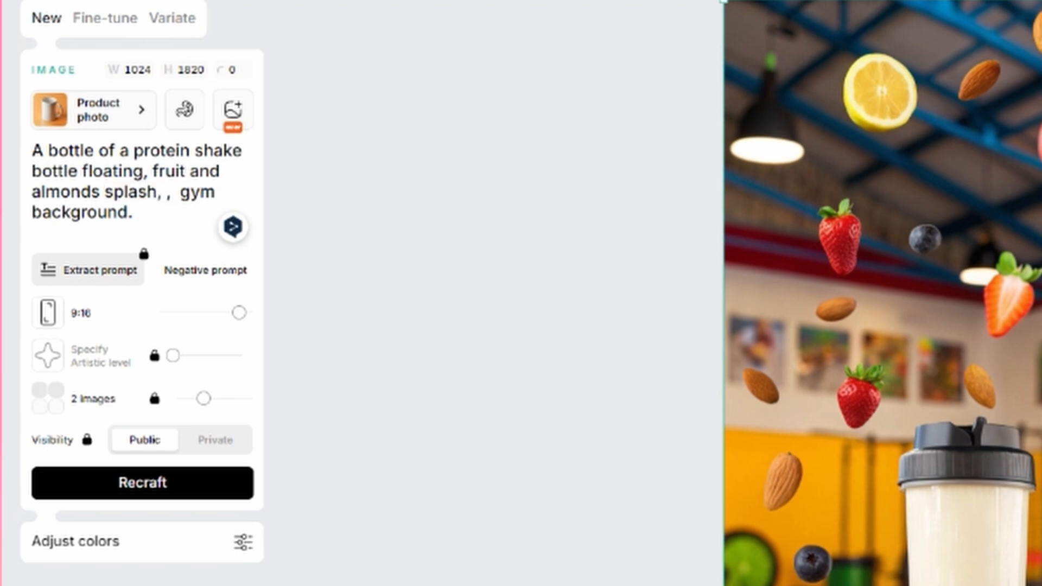
{"action": "left_click", "coordinate": [162, 493]}
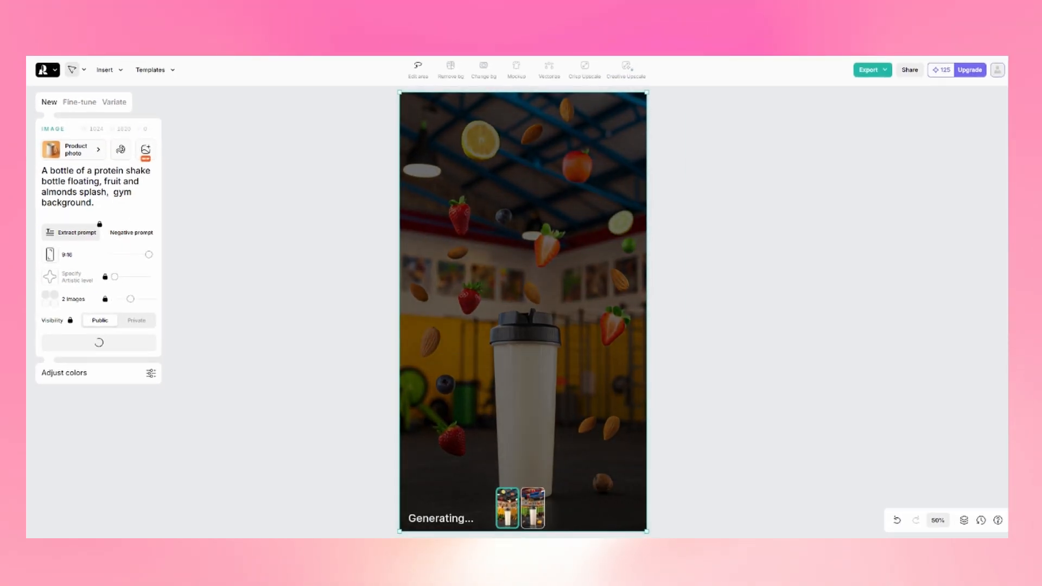
{"action": "left_click", "coordinate": [536, 509]}
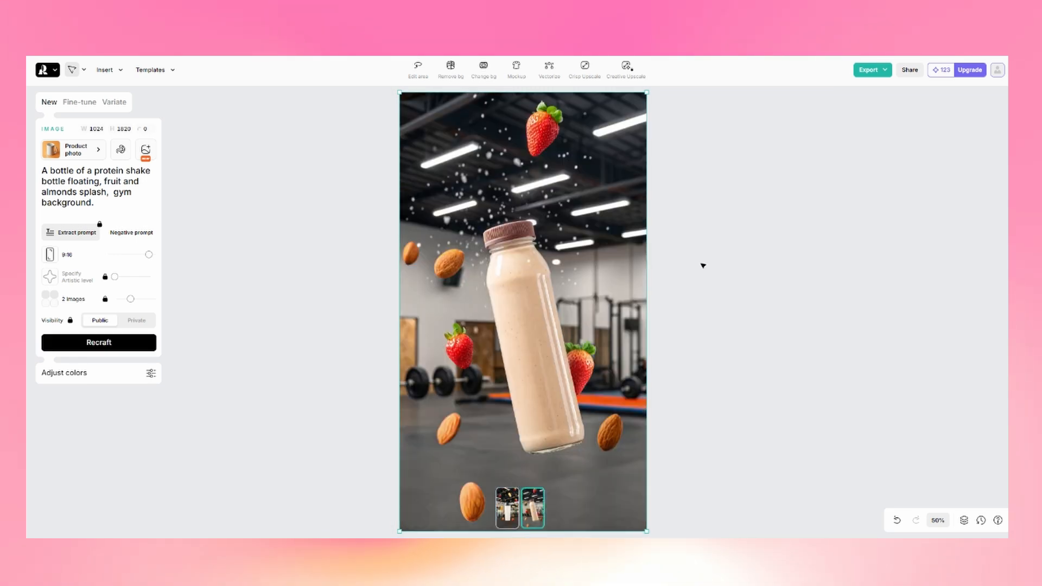
{"action": "left_click", "coordinate": [674, 269]}
{"action": "left_click", "coordinate": [560, 272]}
{"action": "left_click_drag", "start_coordinate": [559, 273], "coordinate": [618, 273]}
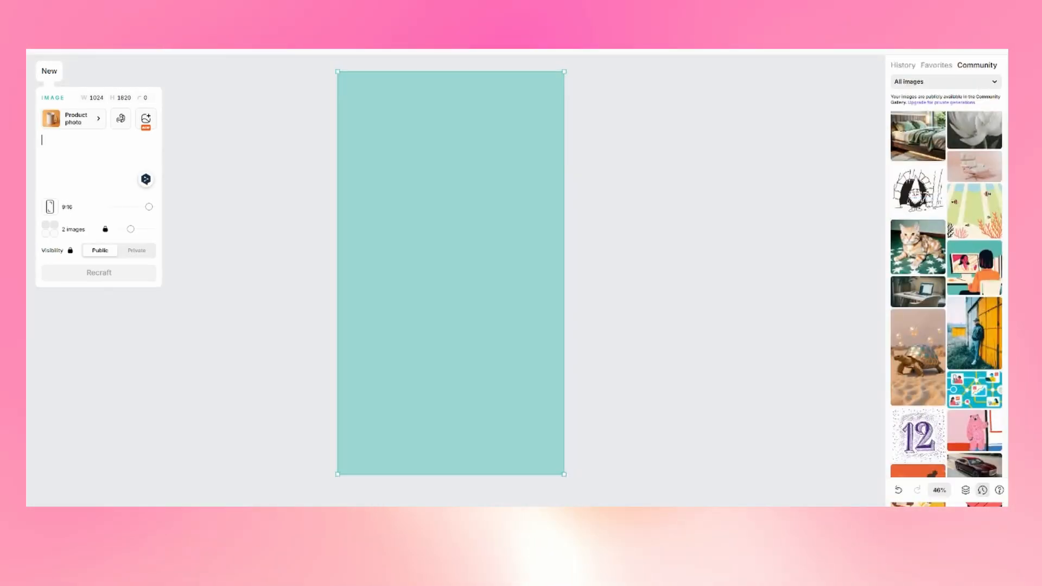
Generate images of "A coffee bag in a coffee shop. A white mug in front. People at the background, drinking coffee" and choose the second variant
{"action": "type", "text": "A coffee bag "}
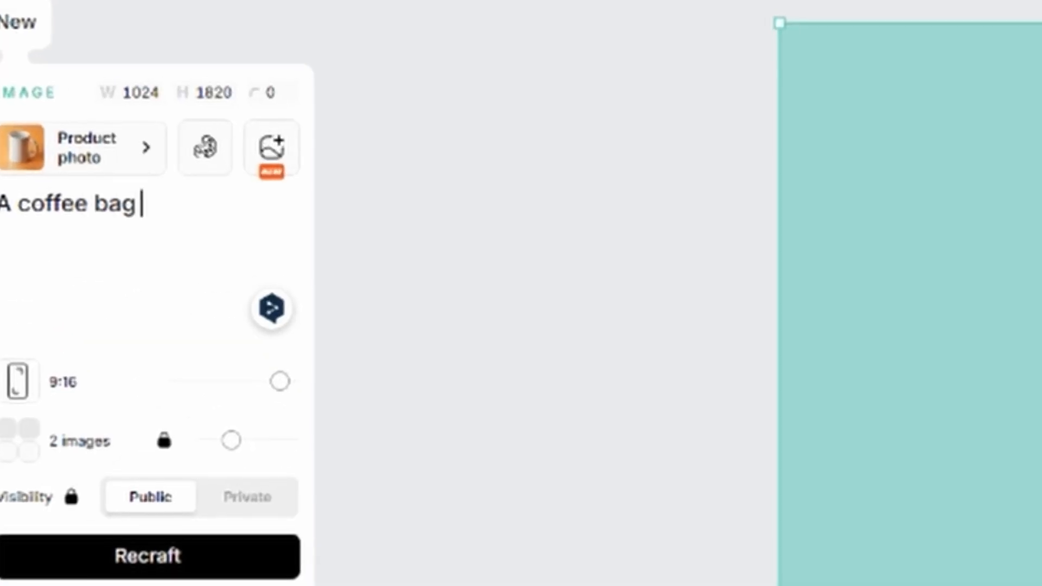
{"action": "type", "text": "in a coffee shop. A white mug in front."}
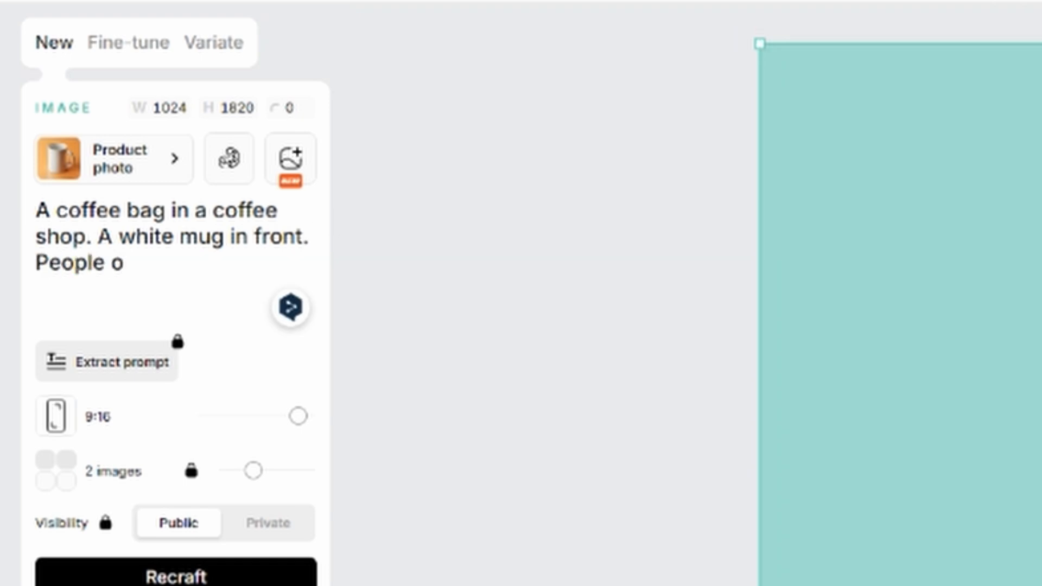
{"action": "type", "text": " People at the background"}
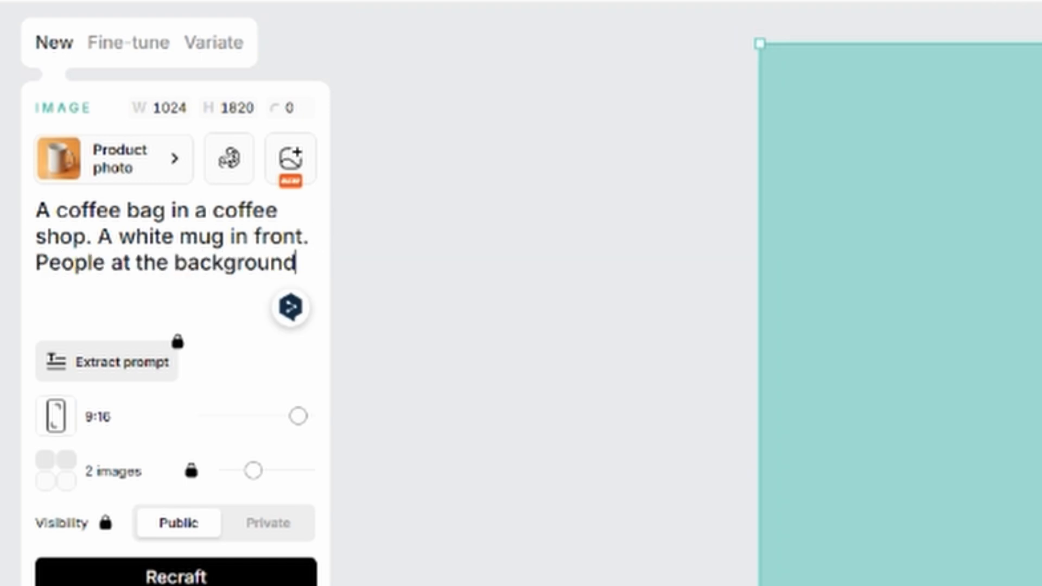
{"action": "type", "text": ", drinking coffee"}
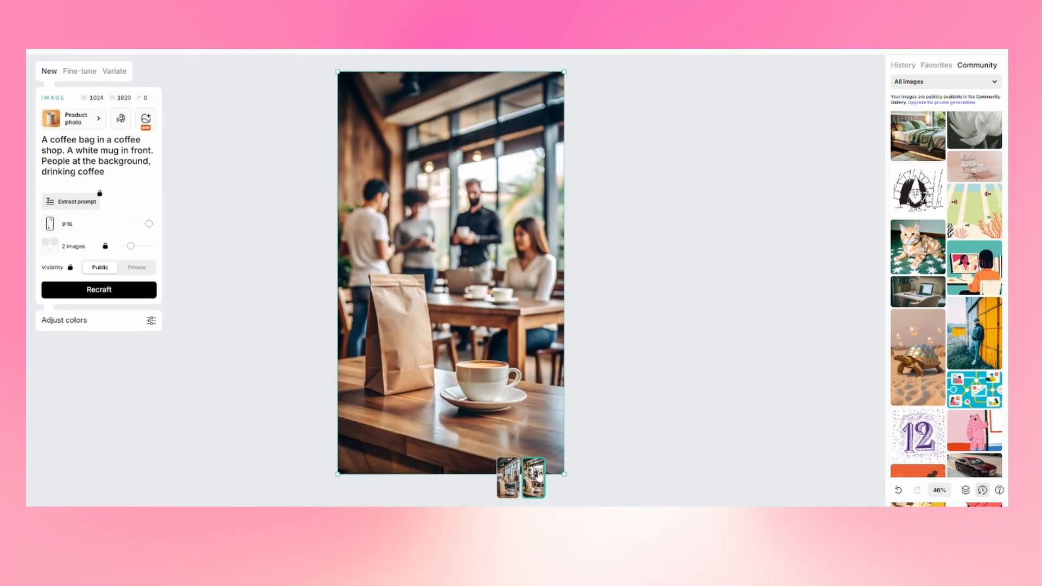
{"action": "left_click", "coordinate": [508, 478]}
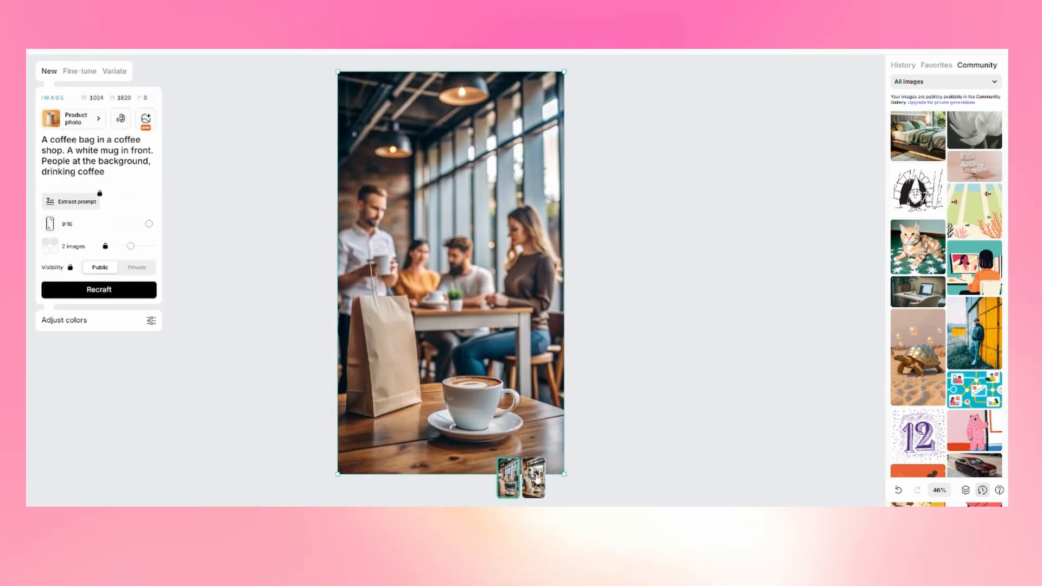
{"action": "left_click", "coordinate": [533, 478]}
Place a copy of the coffee shop image beside the original and select the second generated variant of the woman drinking coffee
{"action": "left_click_drag", "start_coordinate": [430, 223], "coordinate": [679, 220]}
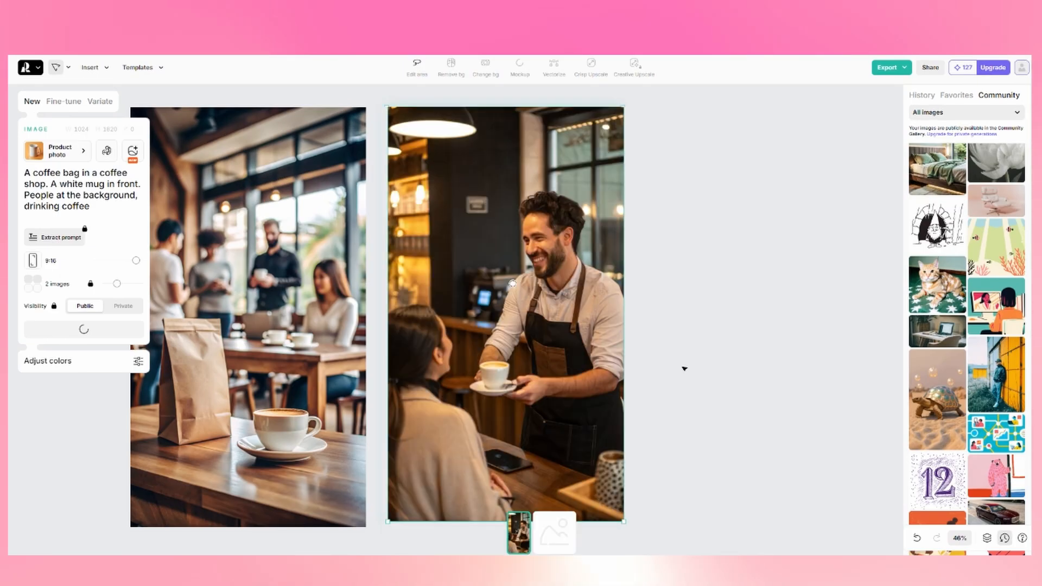
{"action": "left_click", "coordinate": [558, 534]}
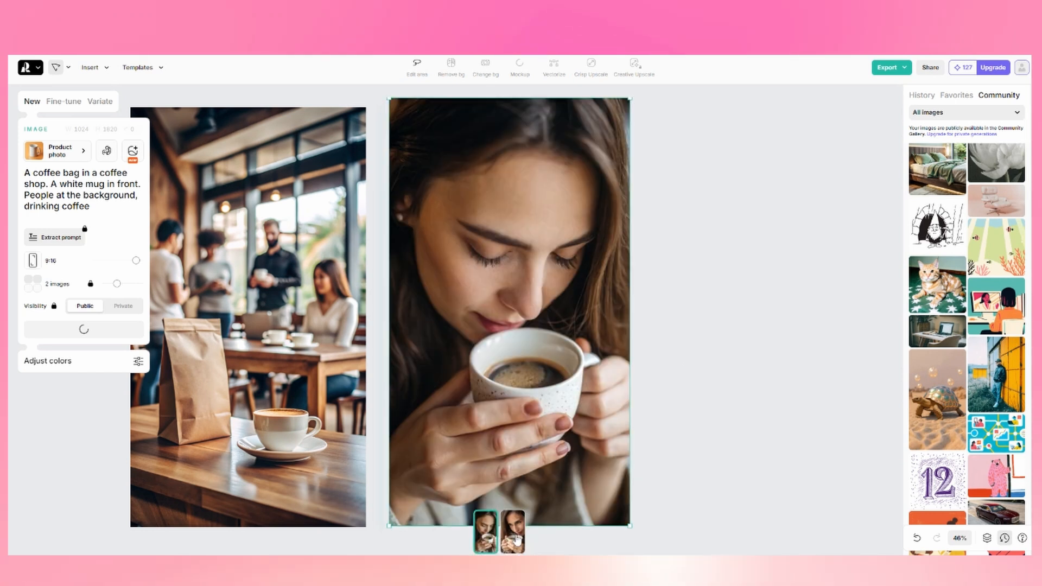
{"action": "left_click", "coordinate": [517, 539]}
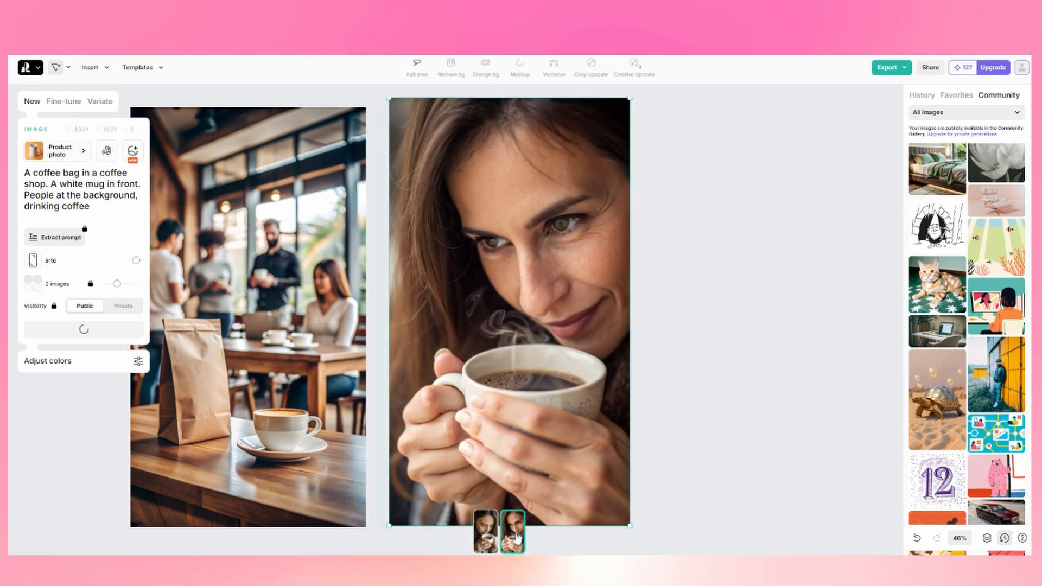
Switch the woman drinking coffee to the first variant and convert the duplicated coffee shop image into a mockup
{"action": "left_click", "coordinate": [486, 534]}
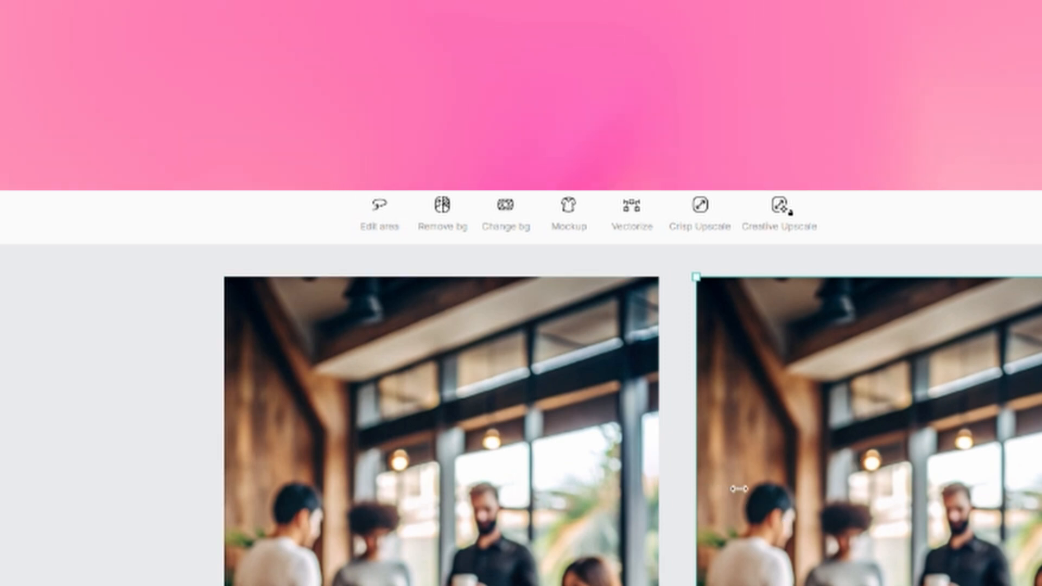
{"action": "left_click_drag", "start_coordinate": [897, 499], "coordinate": [523, 517]}
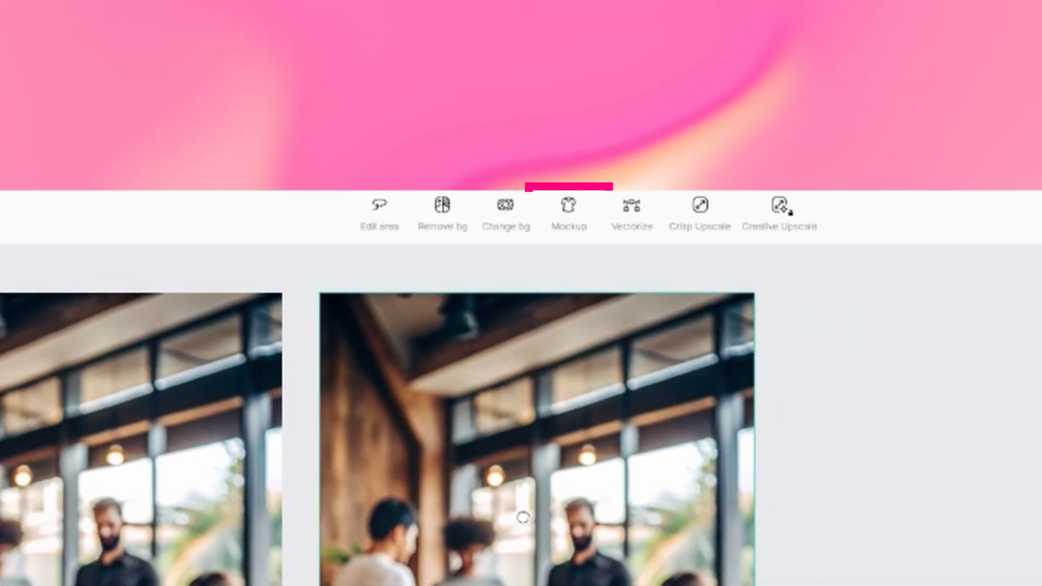
{"action": "left_click", "coordinate": [566, 214]}
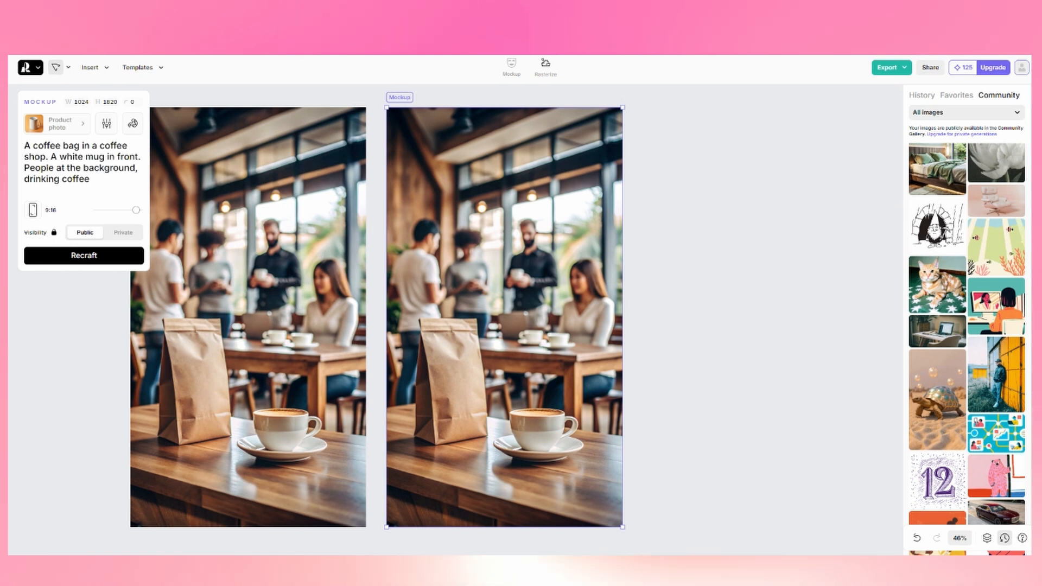
Place the red "Chilli Sin Carne" logo on the front of the coffee bag in the coffee shop mockup
{"action": "left_click", "coordinate": [694, 288]}
{"action": "scroll", "coordinate": [677, 279], "scroll_direction": "down", "scroll_amount": 5}
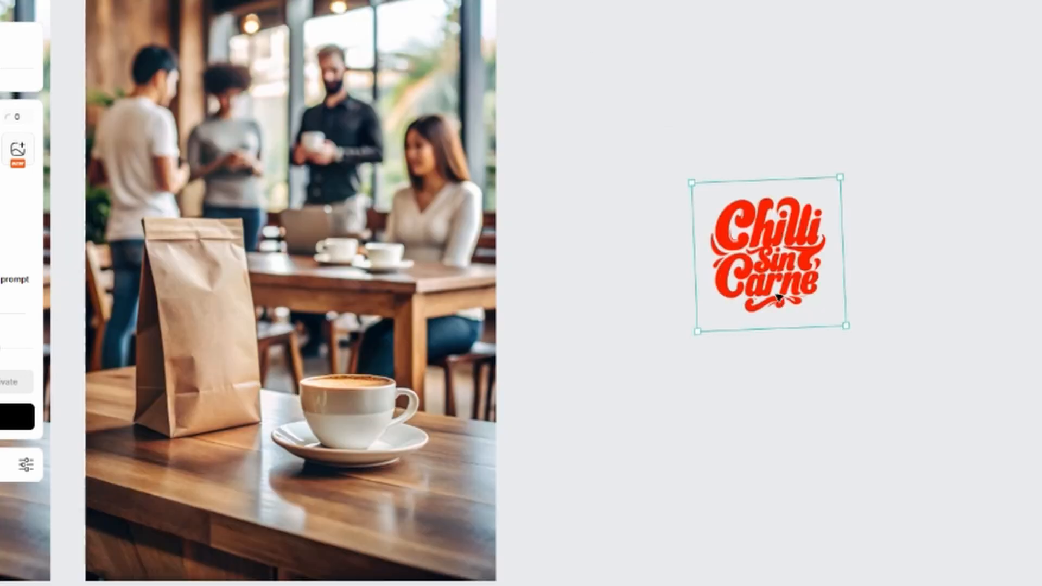
{"action": "left_click_drag", "start_coordinate": [513, 248], "coordinate": [761, 316]}
{"action": "left_click_drag", "start_coordinate": [1027, 334], "coordinate": [478, 378]}
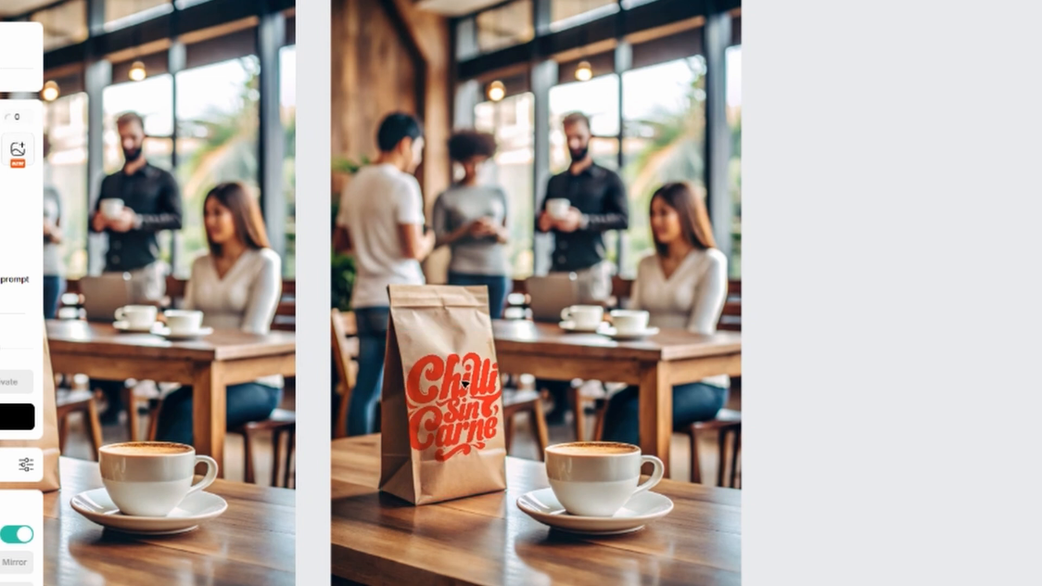
{"action": "left_click", "coordinate": [859, 361]}
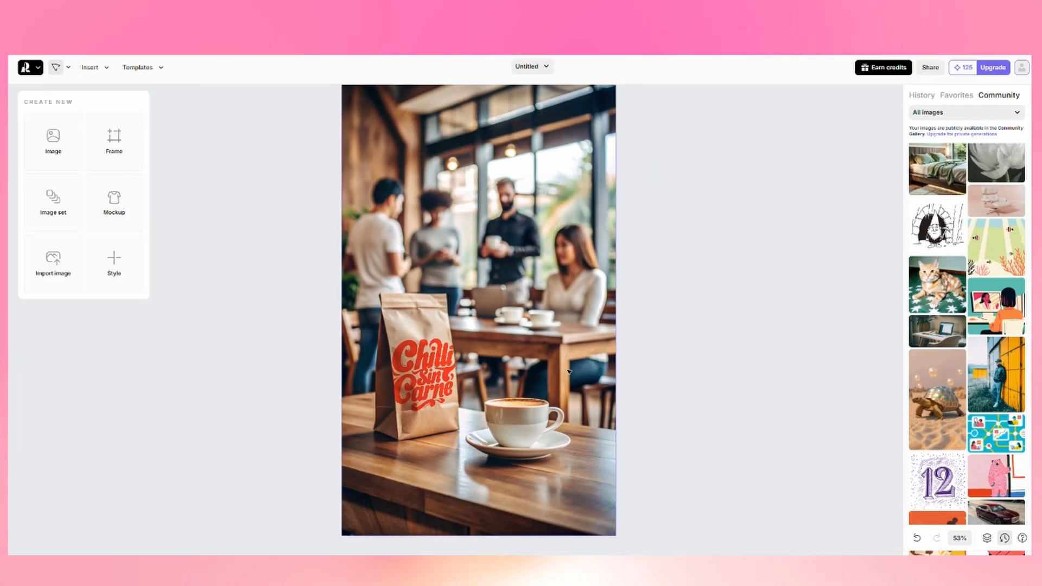
Place the red "Chilli Sin Carne" logo on the barista's apron in the second mockup and shrink it to 199 × 199
{"action": "left_click", "coordinate": [375, 430]}
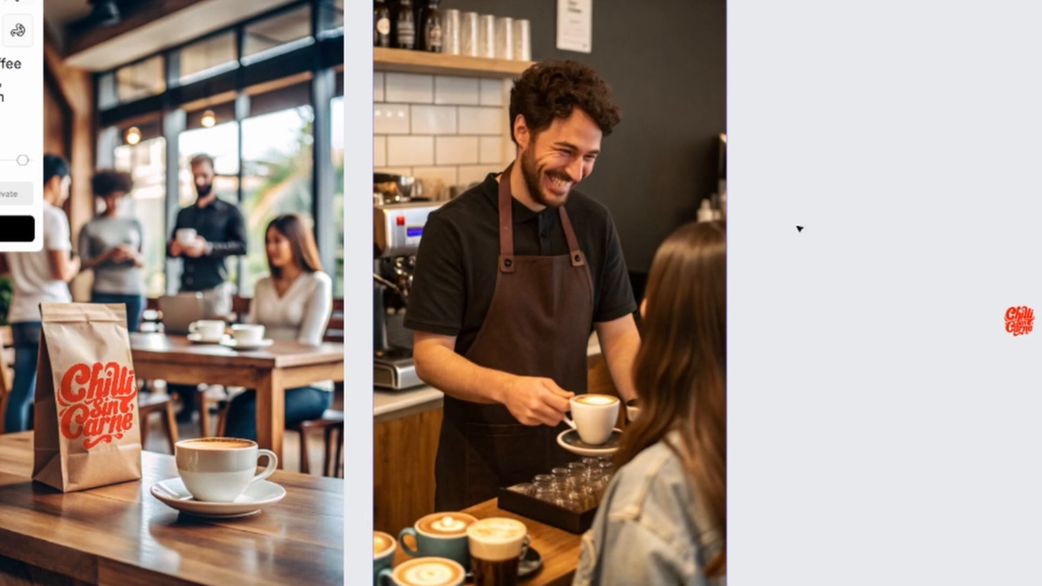
{"action": "left_click_drag", "start_coordinate": [1019, 321], "coordinate": [595, 307]}
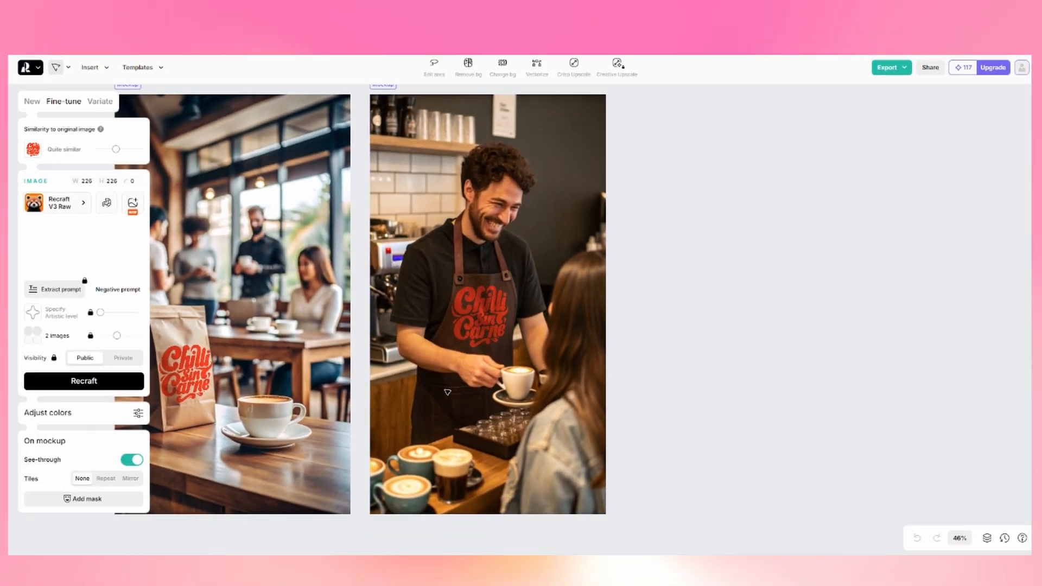
{"action": "left_click_drag", "start_coordinate": [453, 392], "coordinate": [460, 383]}
{"action": "left_click_drag", "start_coordinate": [495, 312], "coordinate": [494, 320]}
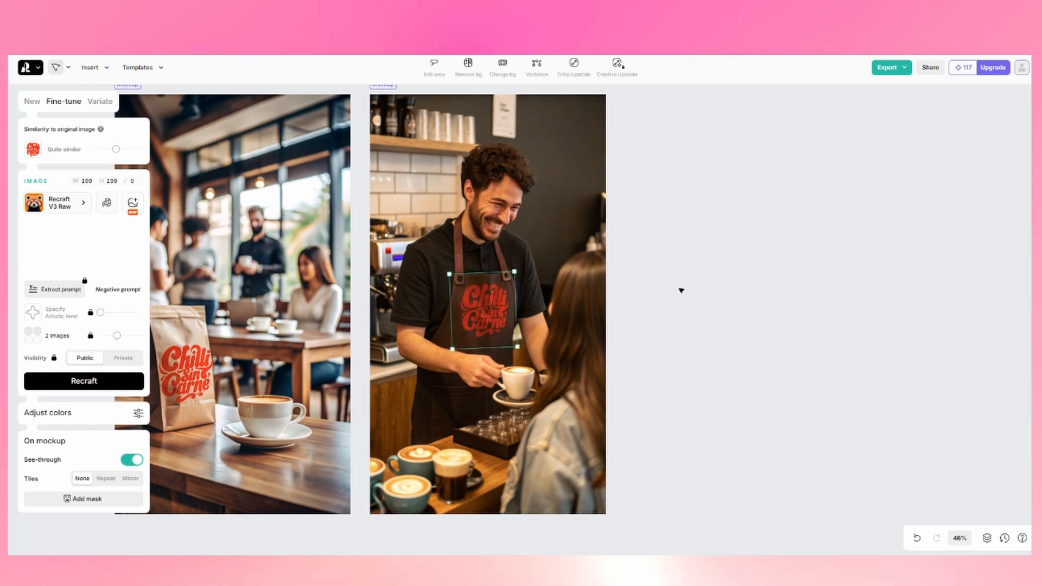
{"action": "left_click", "coordinate": [711, 287]}
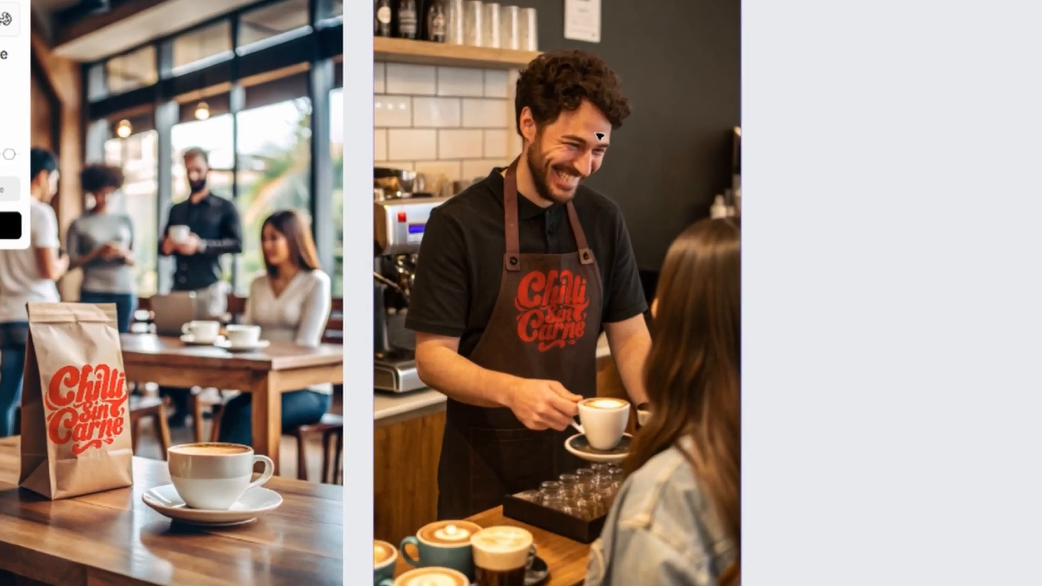
Export the barista mockup with the apron logo as a PNG image
{"action": "right_click", "coordinate": [515, 199]}
{"action": "mouse_move", "coordinate": [561, 316]}
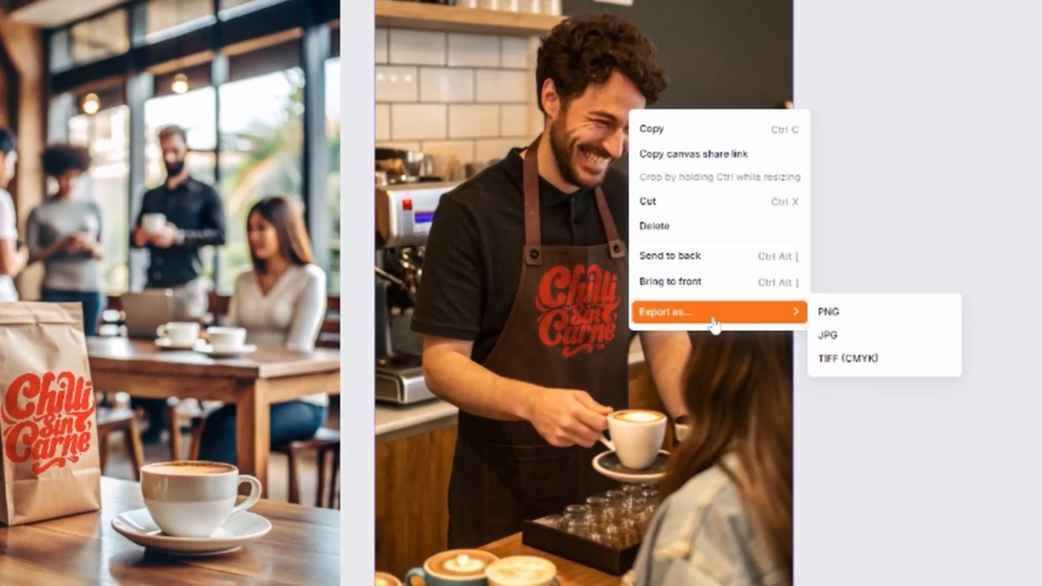
{"action": "left_click", "coordinate": [875, 320]}
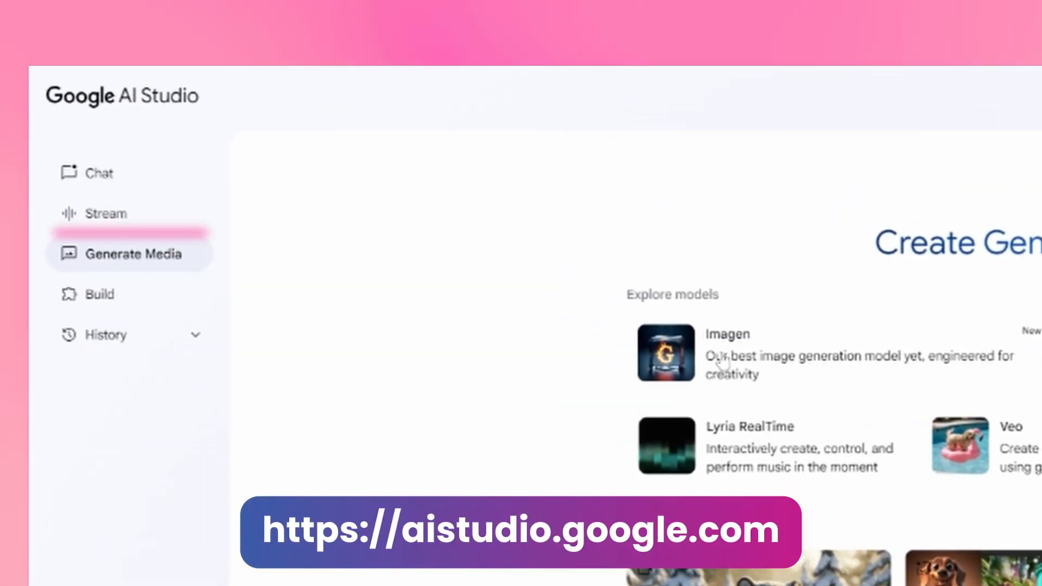
Switch to Google AI Studio and set up a Veo video from the shake bottle image with a 9:16 aspect ratio
{"action": "left_click", "coordinate": [1015, 447]}
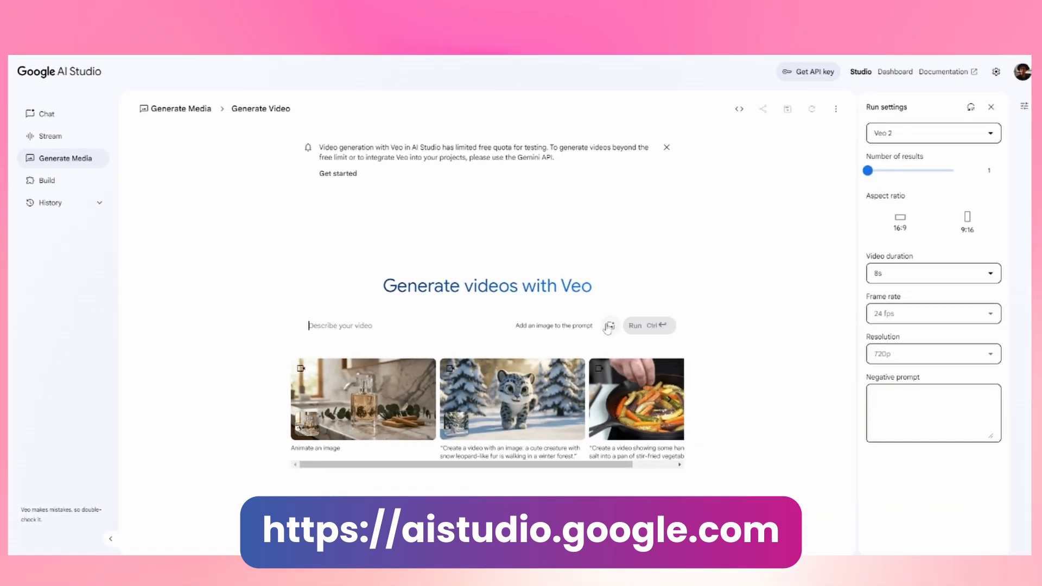
{"action": "left_click", "coordinate": [691, 362]}
{"action": "left_click", "coordinate": [584, 376]}
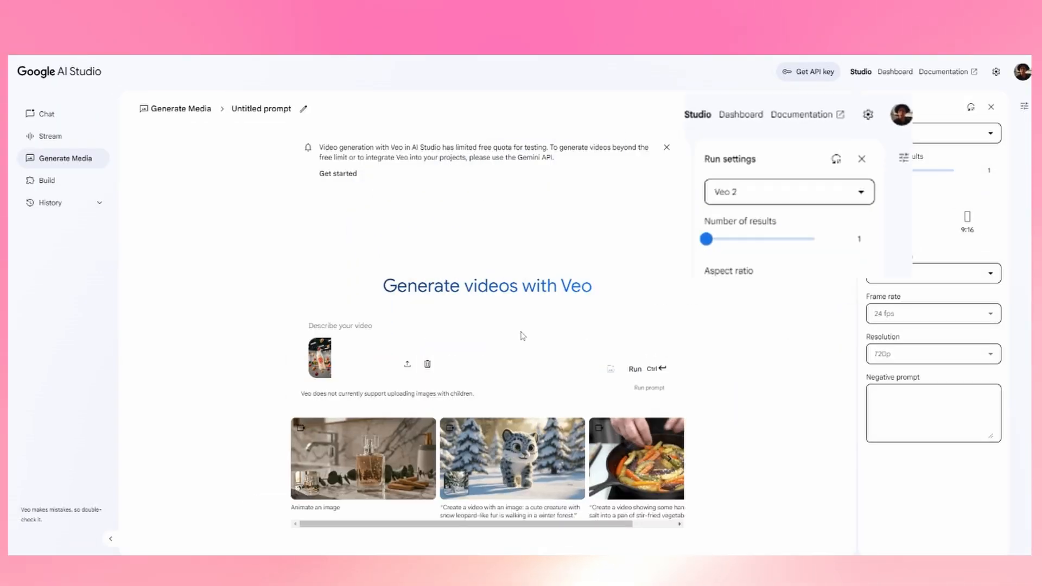
{"action": "left_click", "coordinate": [965, 219]}
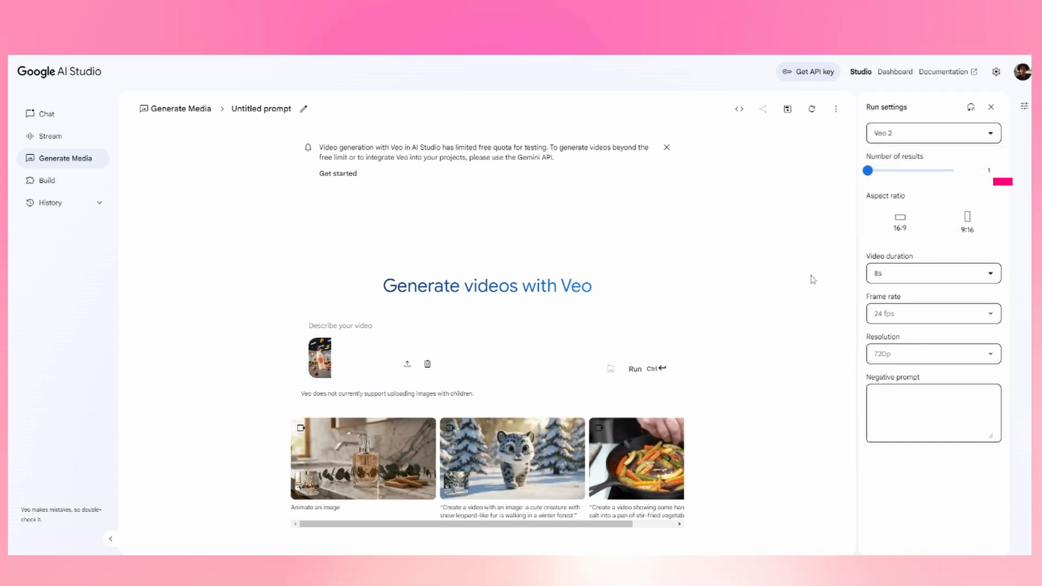
Generate the video with the prompt "Bottle floating in the air. Fruits and Nuts slowly exploding from behind"
{"action": "type", "text": "le floating"}
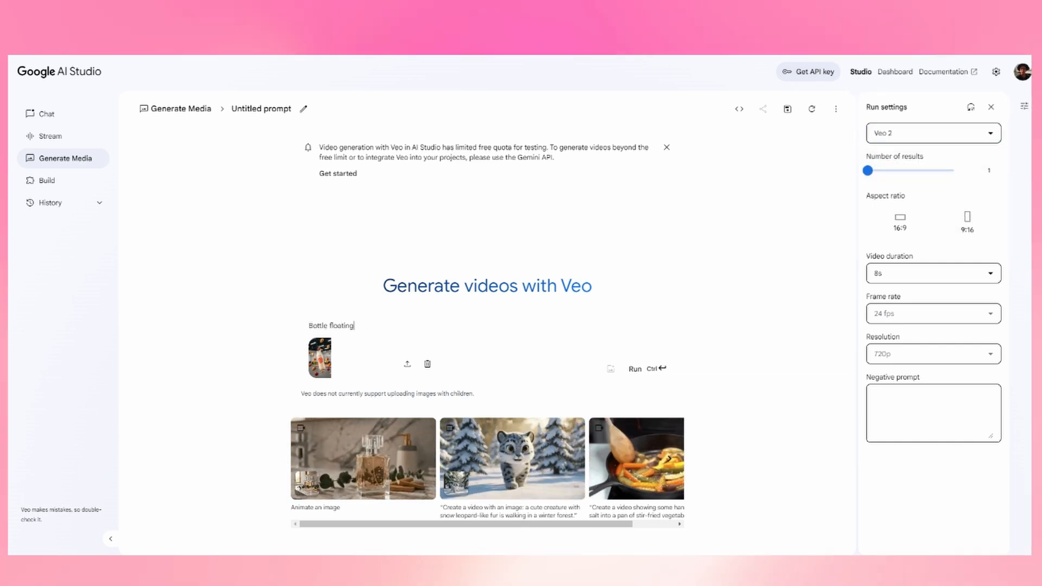
{"action": "type", "text": " in the air."}
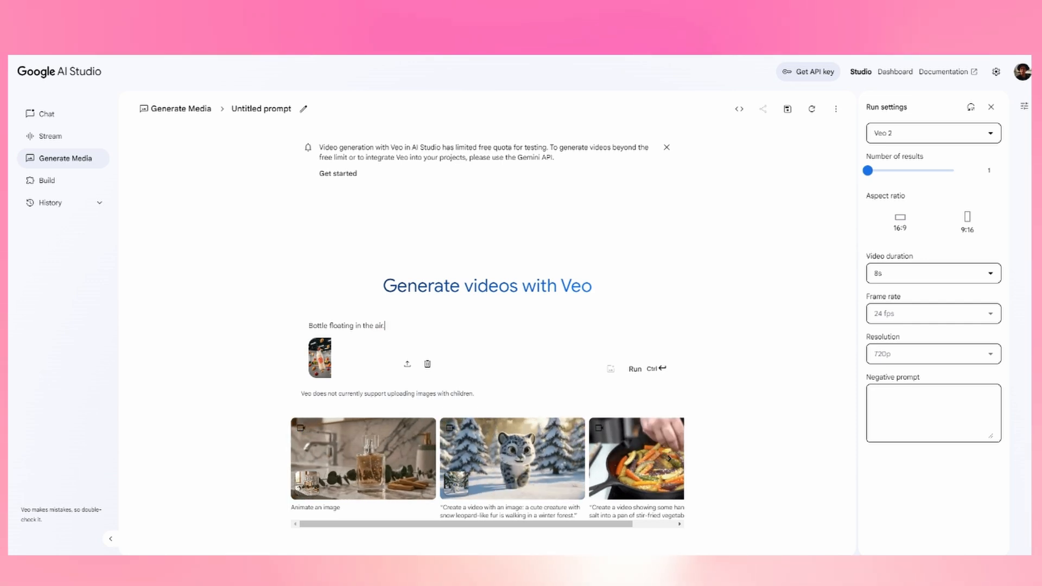
{"action": "type", "text": " Frui"}
{"action": "type", "text": "ts and Nut"}
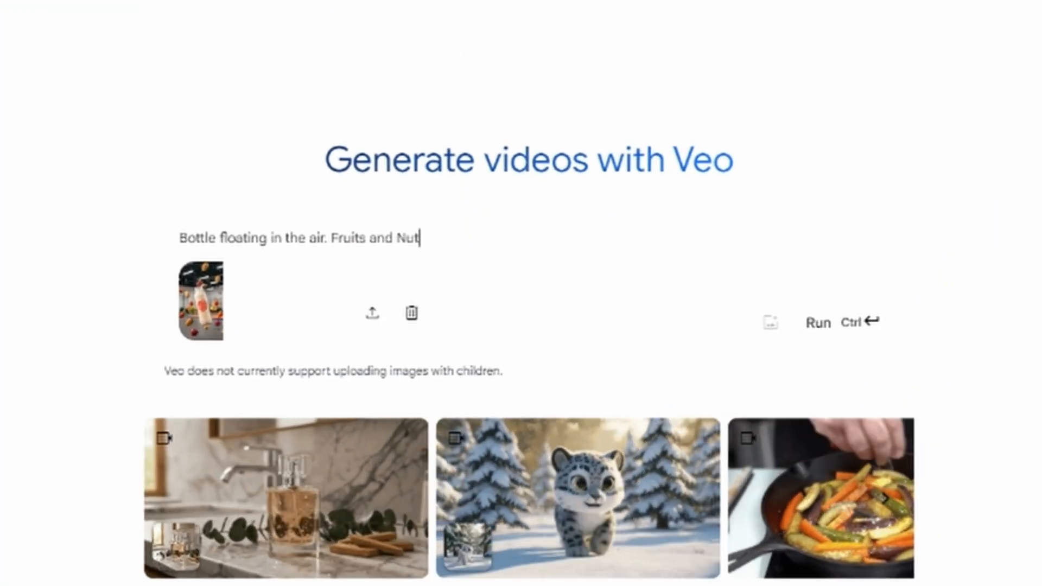
{"action": "type", "text": "s slow"}
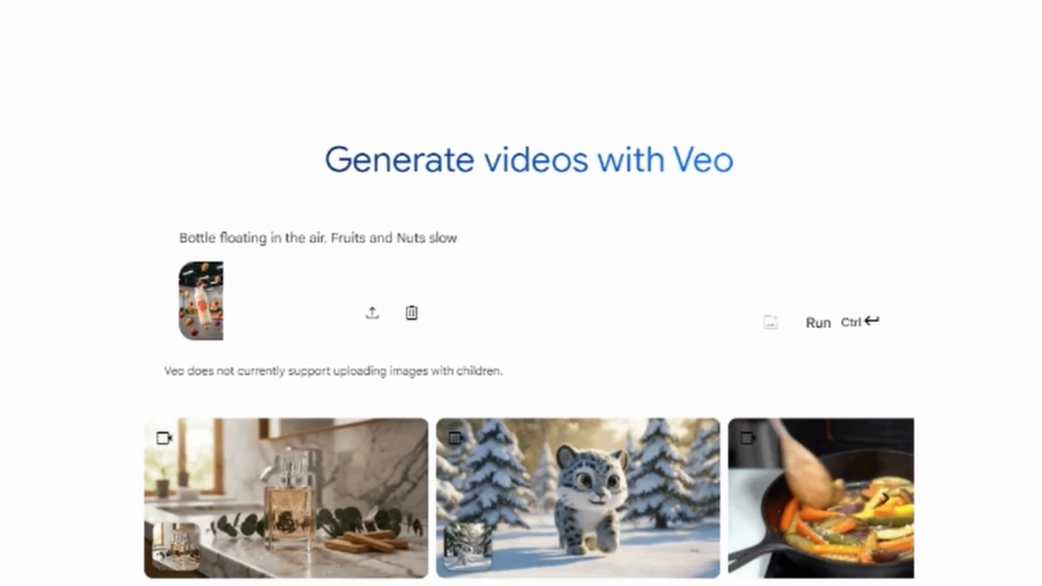
{"action": "type", "text": "ly exploting"}
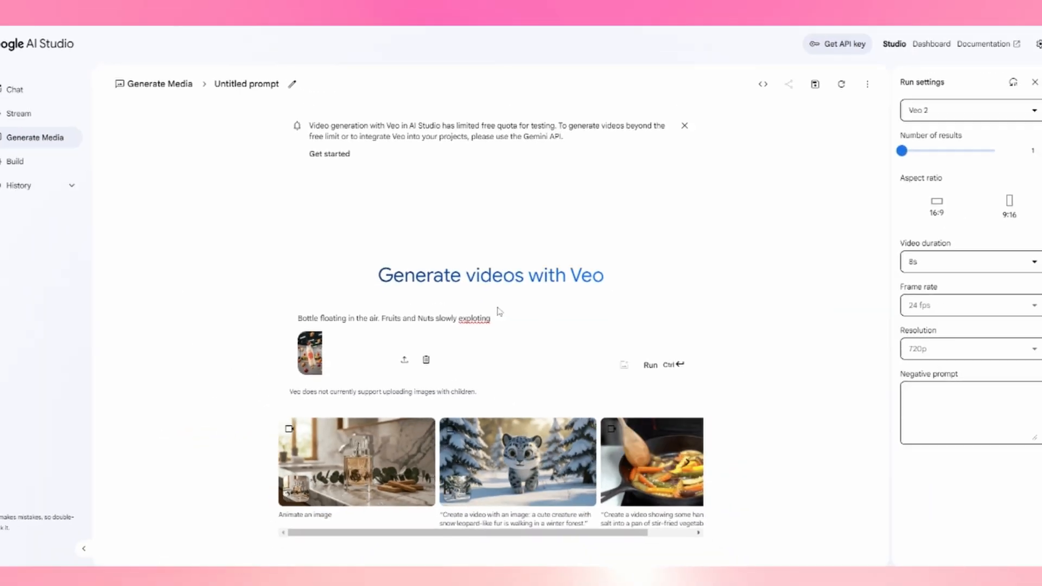
{"action": "key", "text": "BackSpace"}
{"action": "key", "text": "BackSpace"}
{"action": "key", "text": "BackSpace"}
{"action": "key", "text": "BackSpace"}
{"action": "type", "text": "ding from behind"}
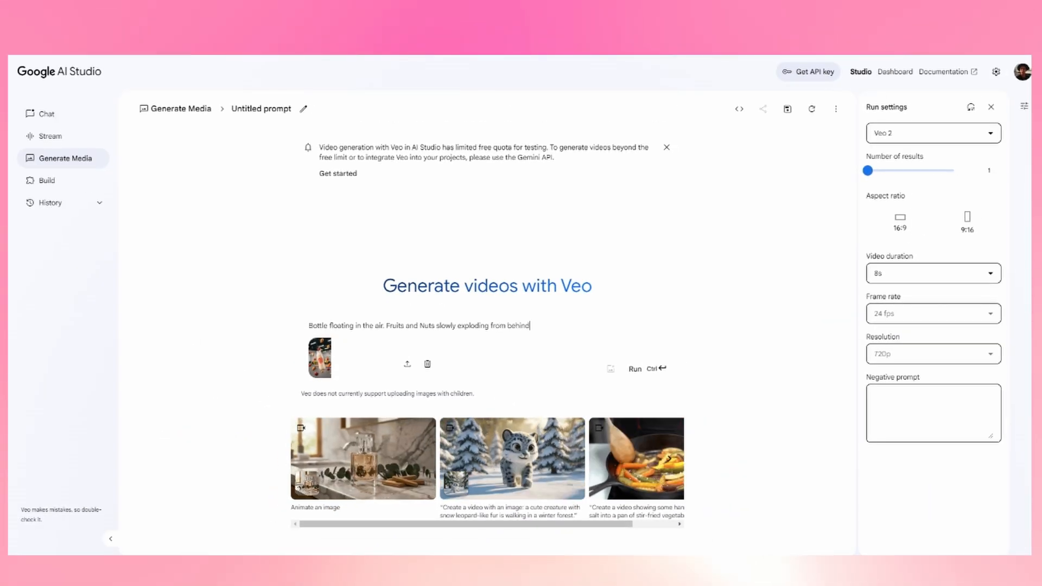
{"action": "left_click", "coordinate": [634, 371]}
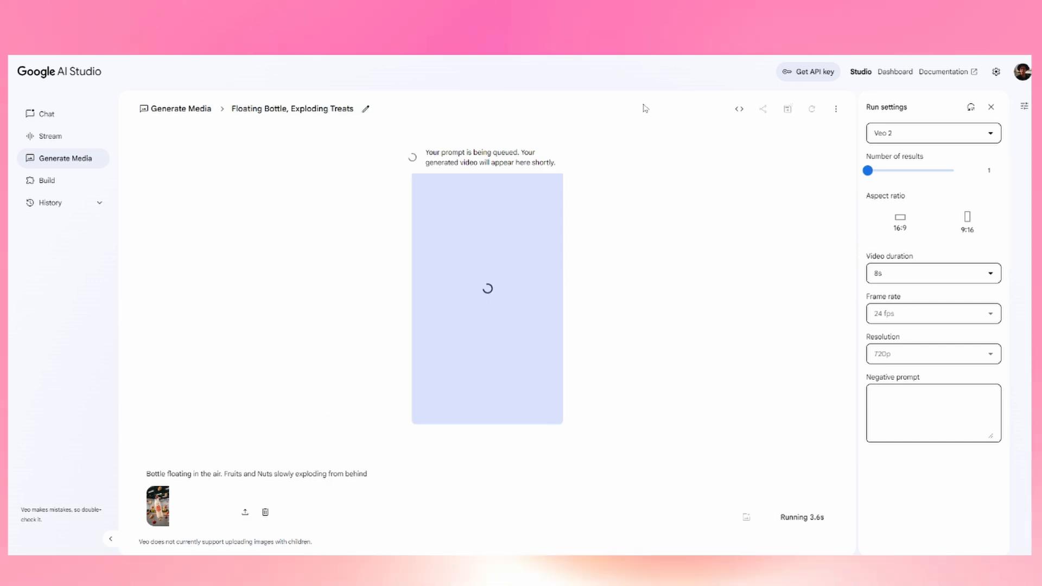